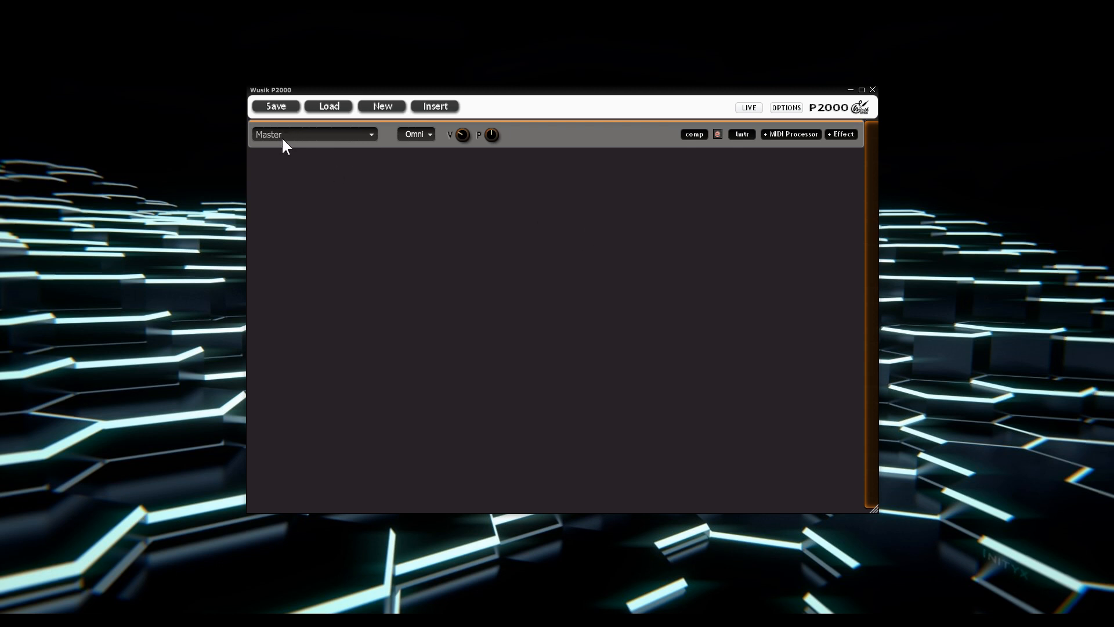
pyautogui.click(784, 133)
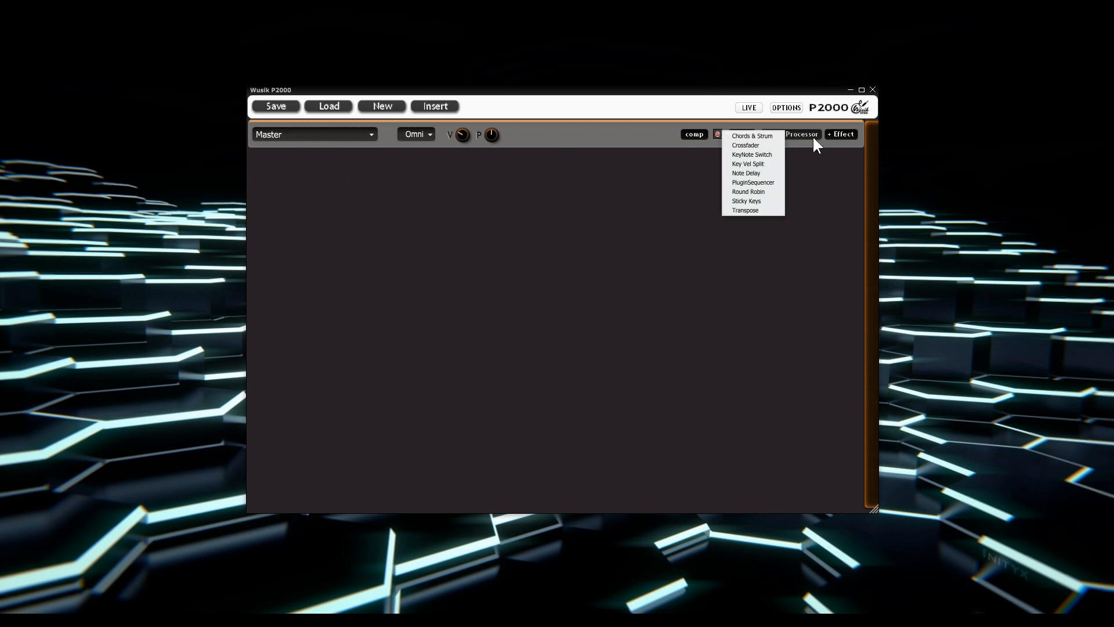
pyautogui.click(841, 135)
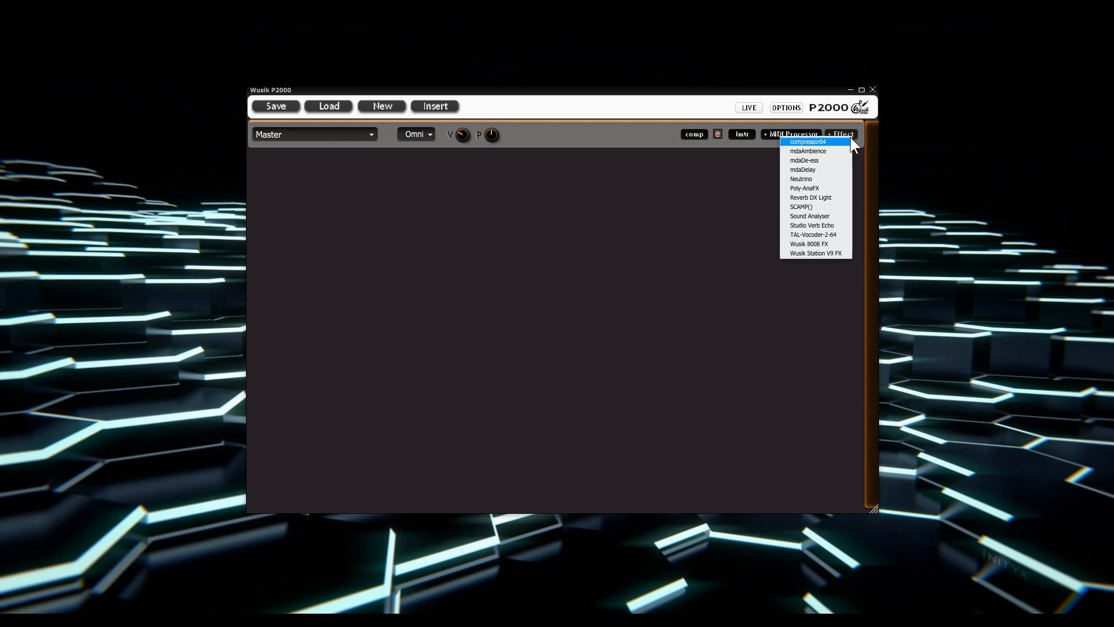
pyautogui.click(655, 236)
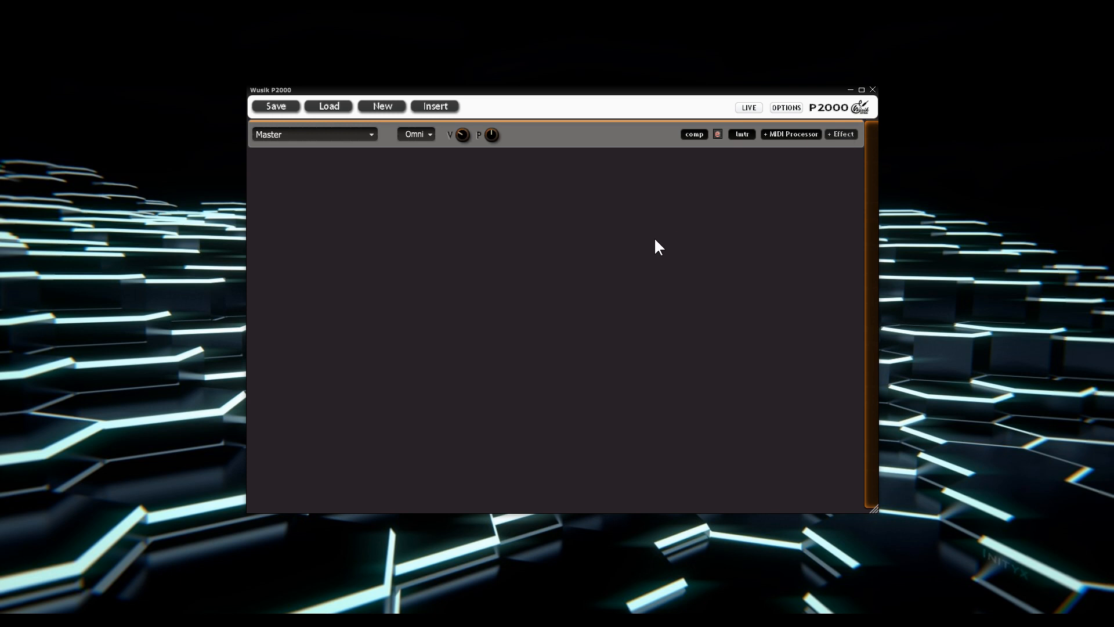
# Step: Insert the mdaDX10 and mdaJX10 instruments below the Master channel
pyautogui.click(443, 109)
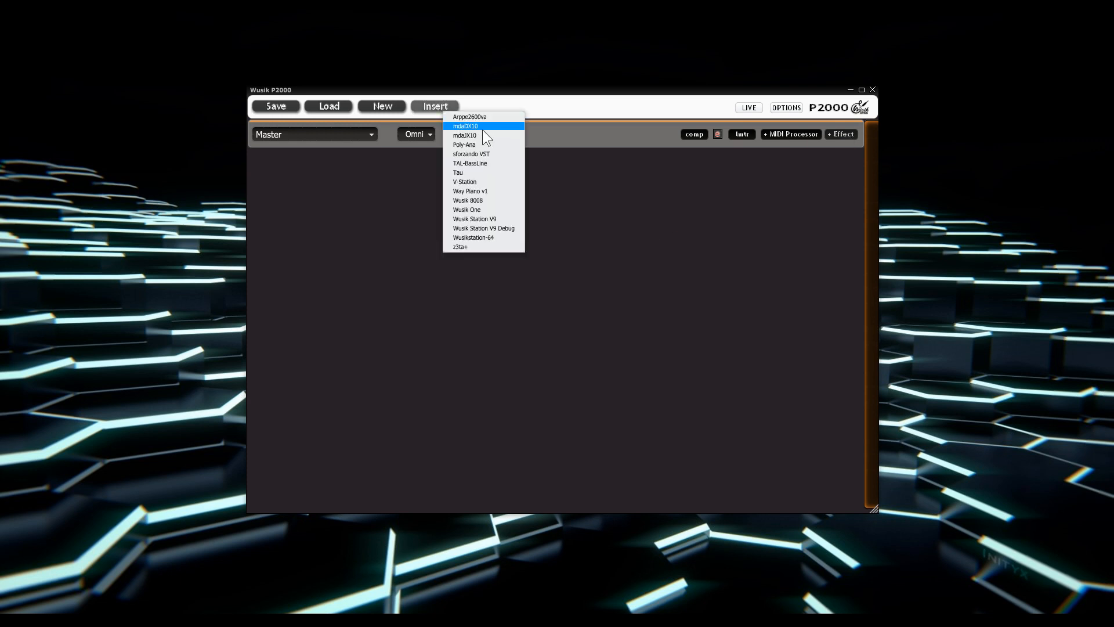
pyautogui.click(483, 129)
pyautogui.click(444, 105)
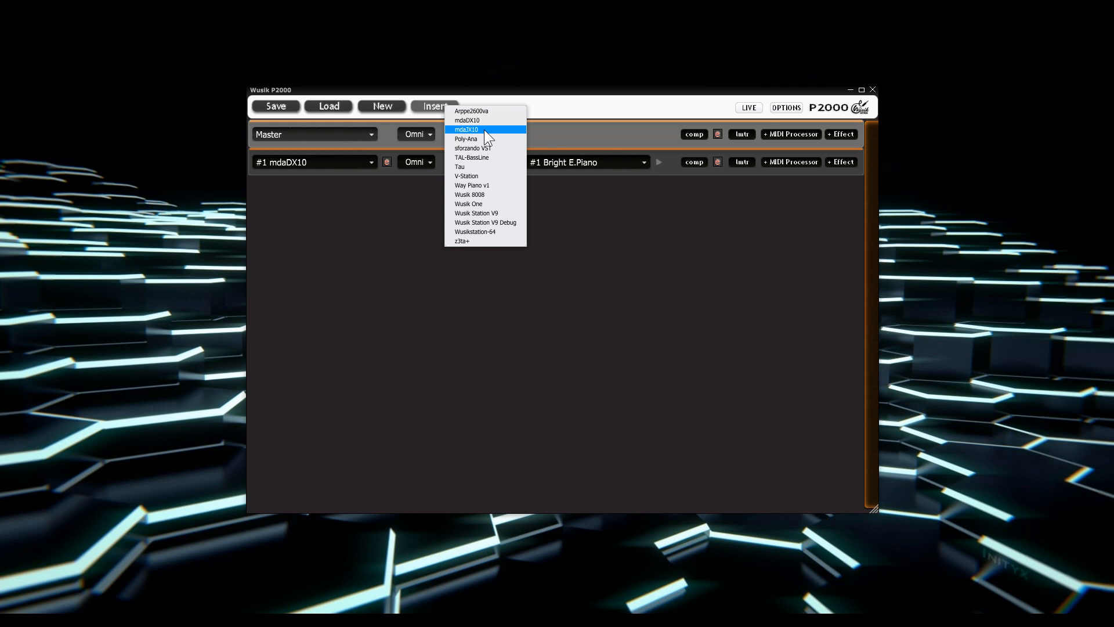
pyautogui.click(485, 130)
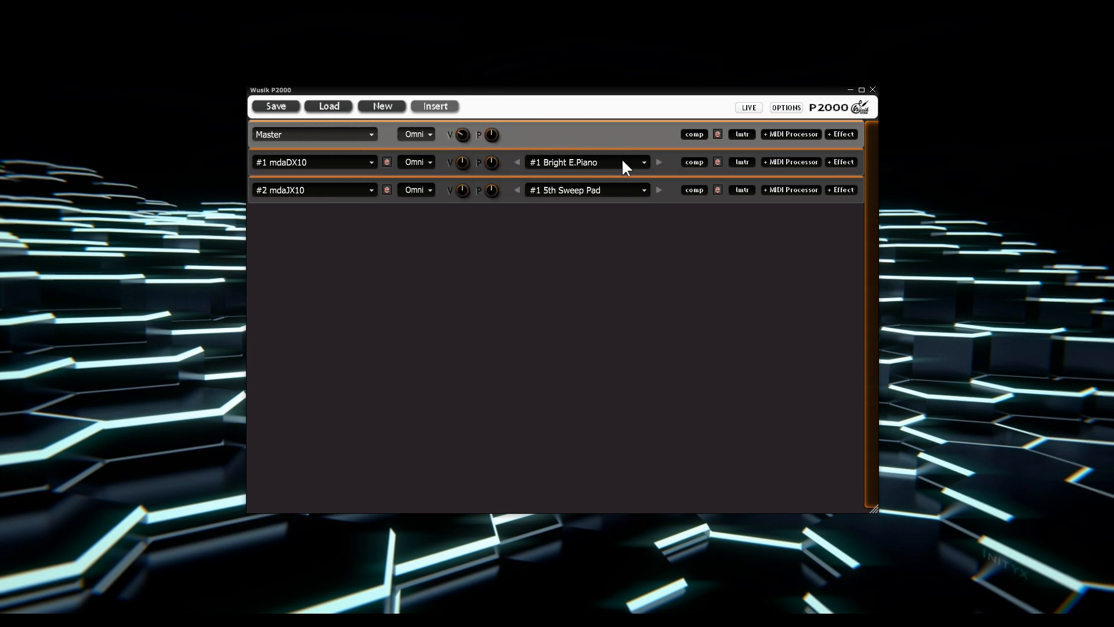
# Step: Switch mdaDX10 to the Jazz E.Piano preset and turn on Random Selection for its presets
pyautogui.click(659, 160)
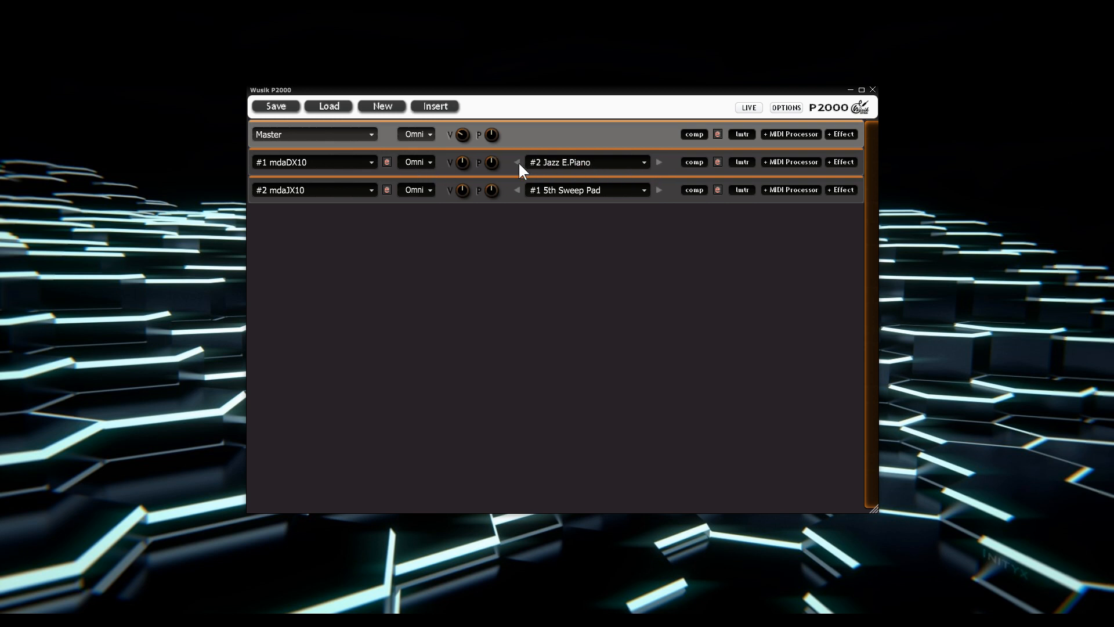
pyautogui.click(601, 169)
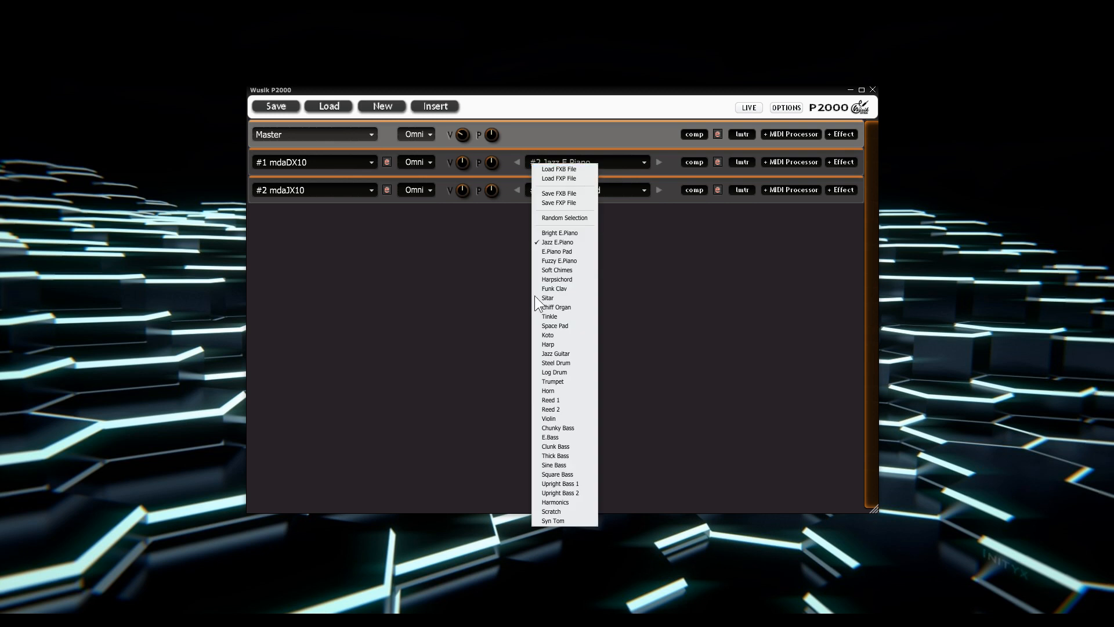
pyautogui.click(662, 238)
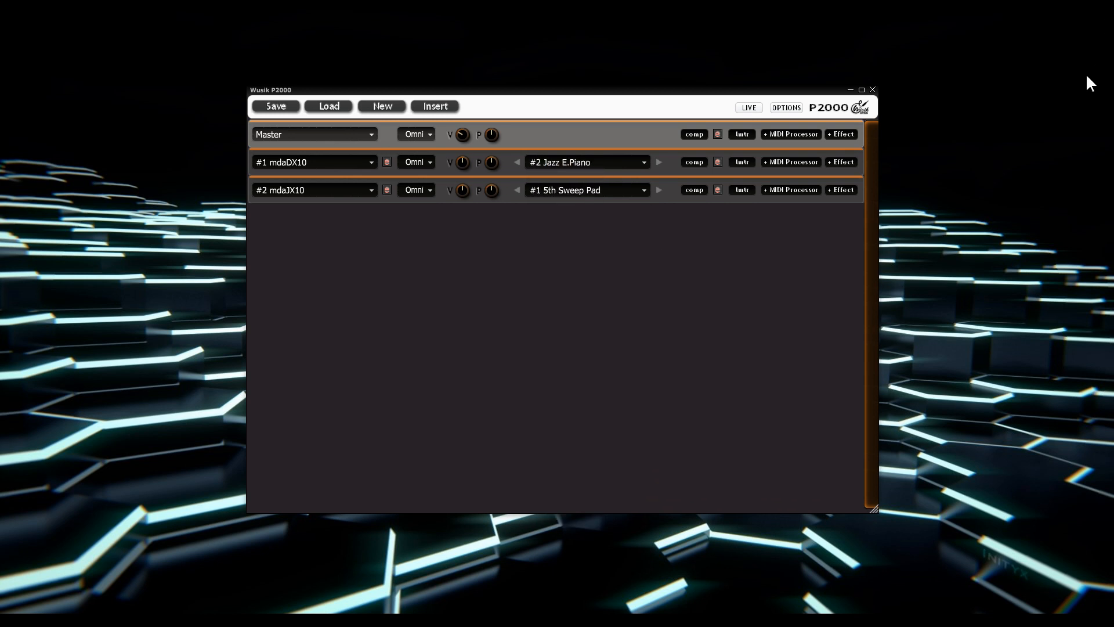
pyautogui.click(565, 163)
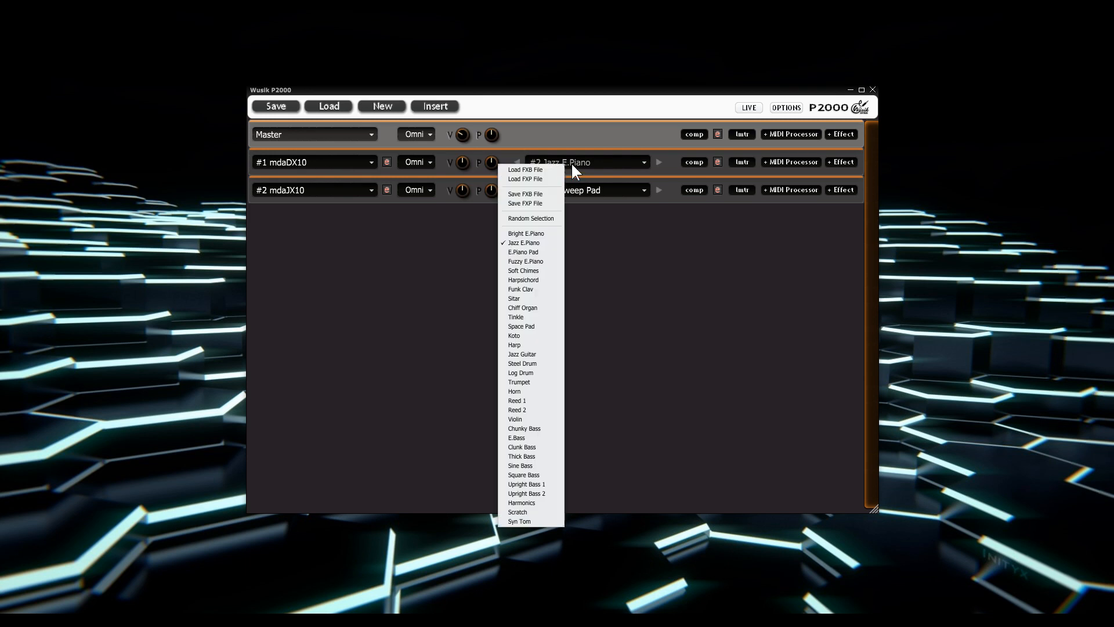
pyautogui.click(536, 218)
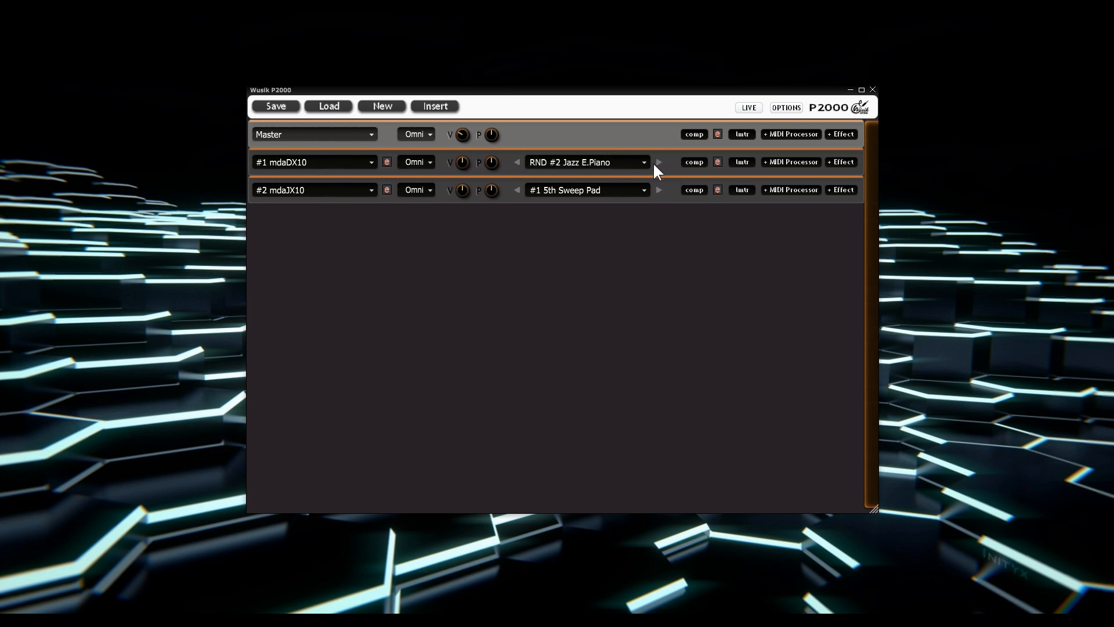
# Step: Advance the mdaDX10 preset repeatedly until it reaches Sitar, and check the selection in the preset list
pyautogui.click(655, 162)
pyautogui.click(657, 162)
pyautogui.click(655, 162)
pyautogui.click(655, 162)
pyautogui.click(655, 162)
pyautogui.click(656, 161)
pyautogui.click(655, 162)
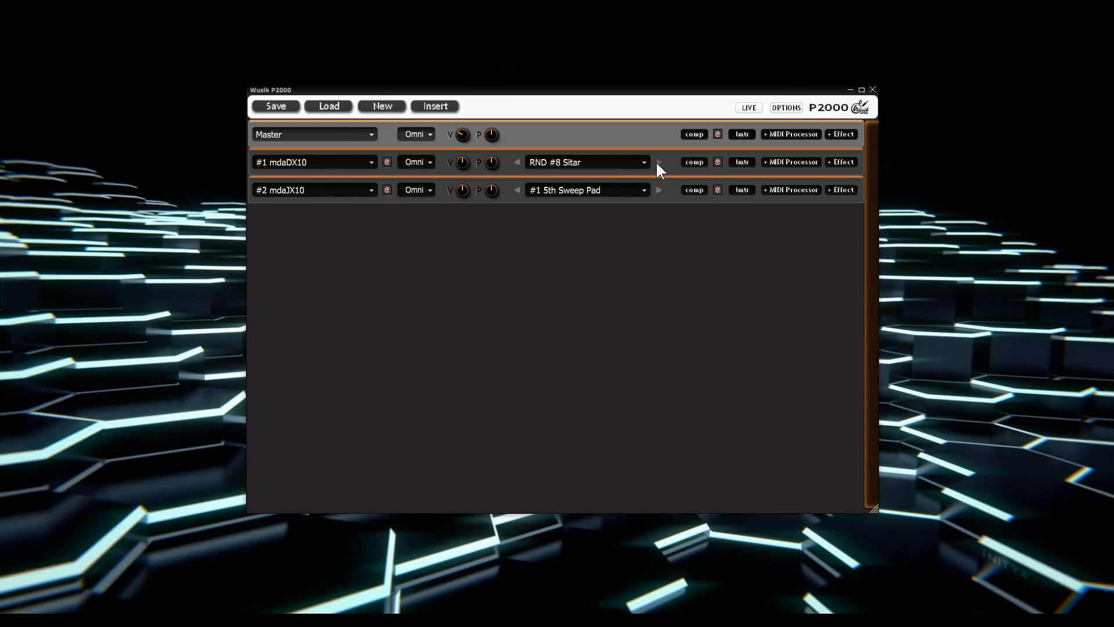
pyautogui.click(616, 162)
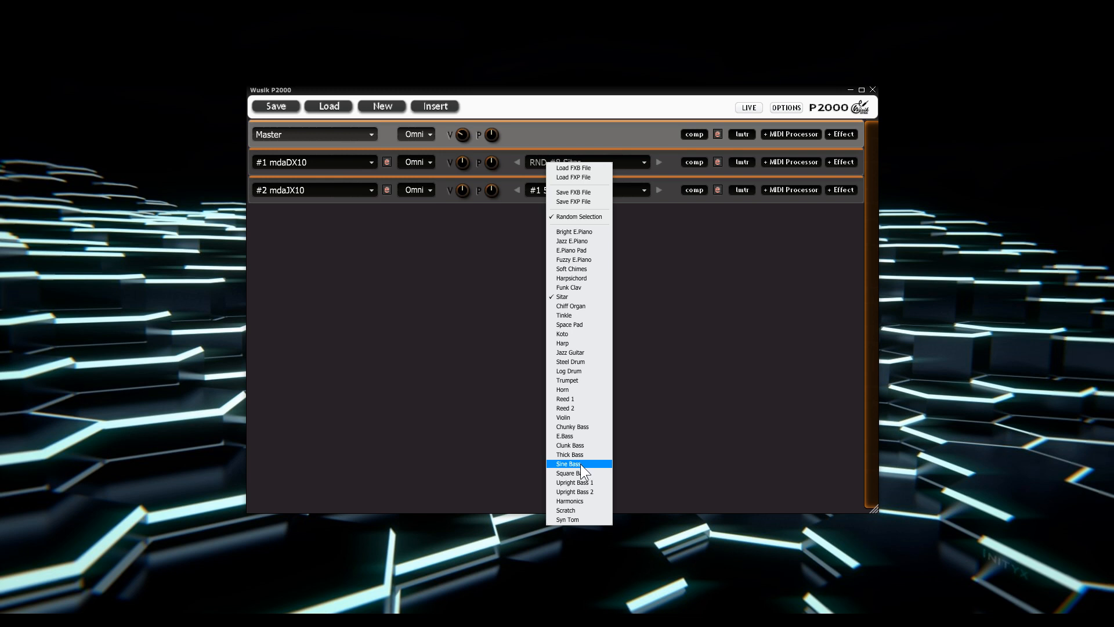
pyautogui.click(773, 247)
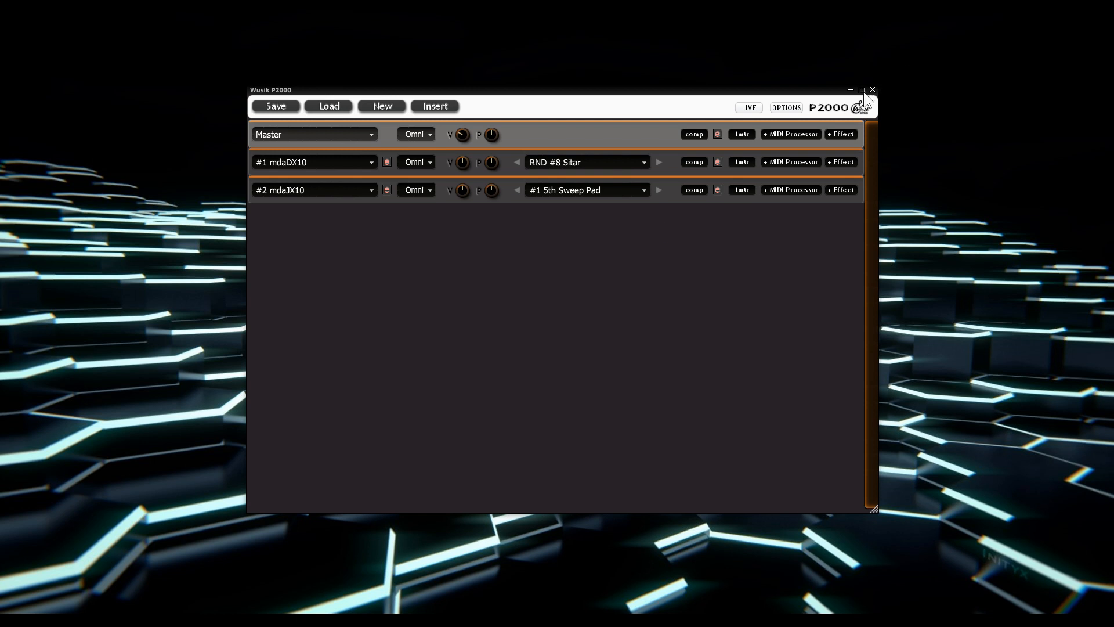
# Step: Reduce the height of the program window and maximise it to fill the screen
pyautogui.moveTo(876, 509); pyautogui.dragTo(874, 479)
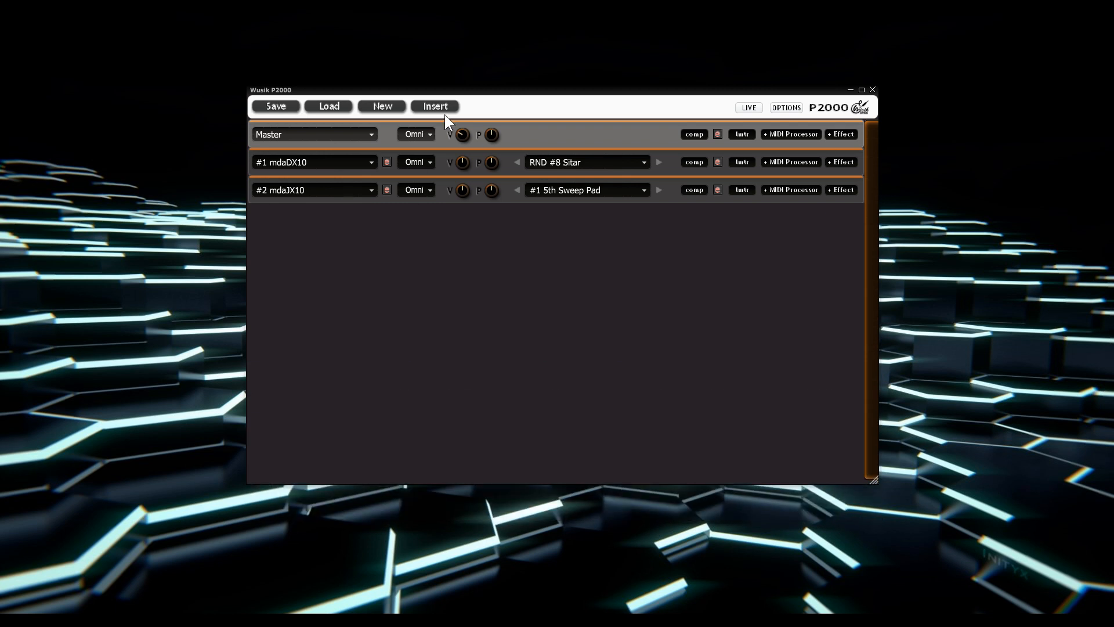
pyautogui.click(862, 89)
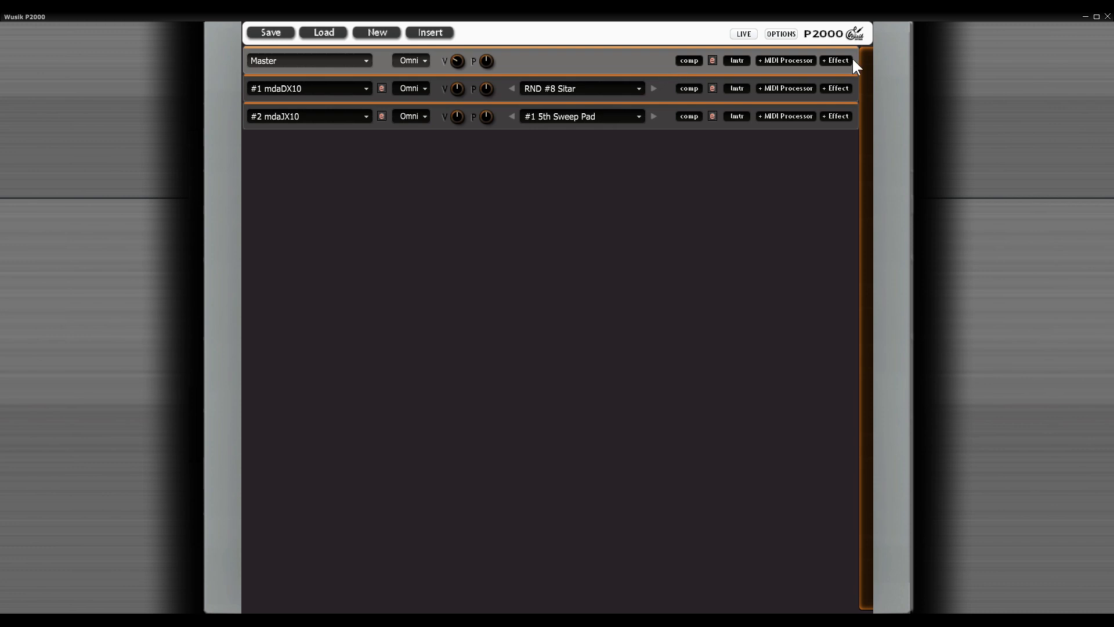
# Step: Add a Transpose MIDI processor to the Master channel and set its Transpose value to 5
pyautogui.click(795, 58)
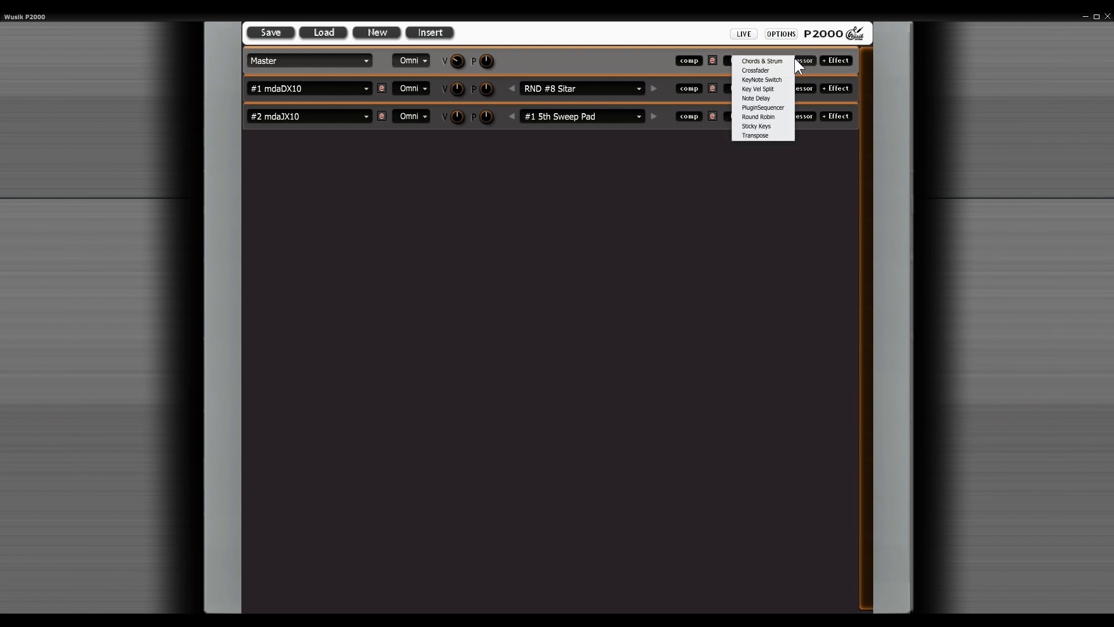
pyautogui.click(773, 134)
pyautogui.click(833, 91)
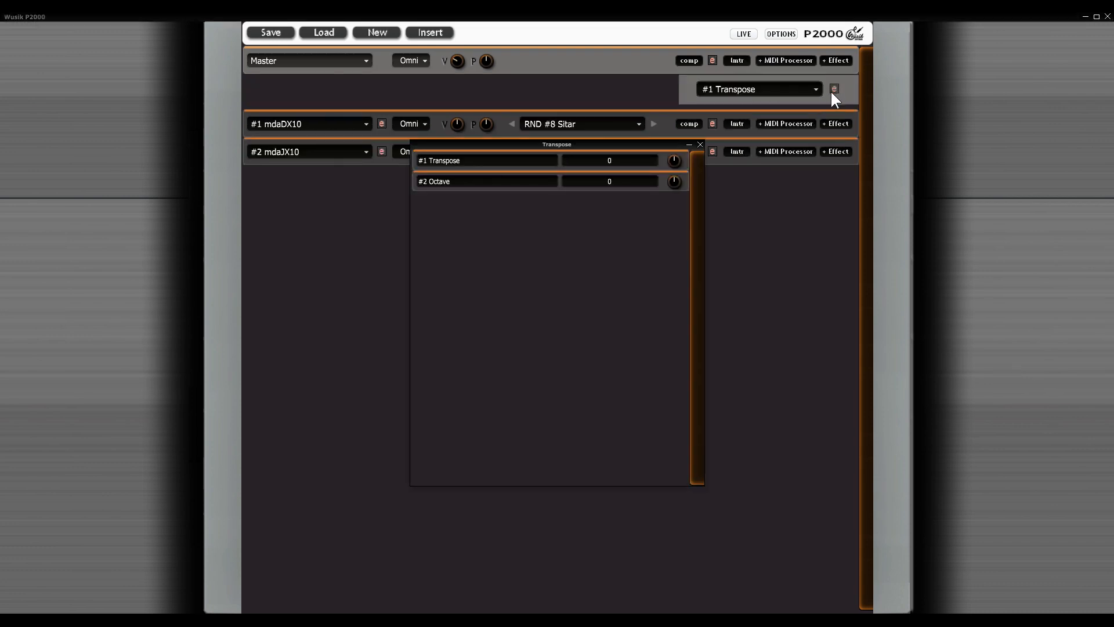
pyautogui.moveTo(681, 162)
pyautogui.mouseDown()
pyautogui.moveTo(682, 149)
pyautogui.moveTo(683, 158)
pyautogui.mouseUp()
pyautogui.click(700, 144)
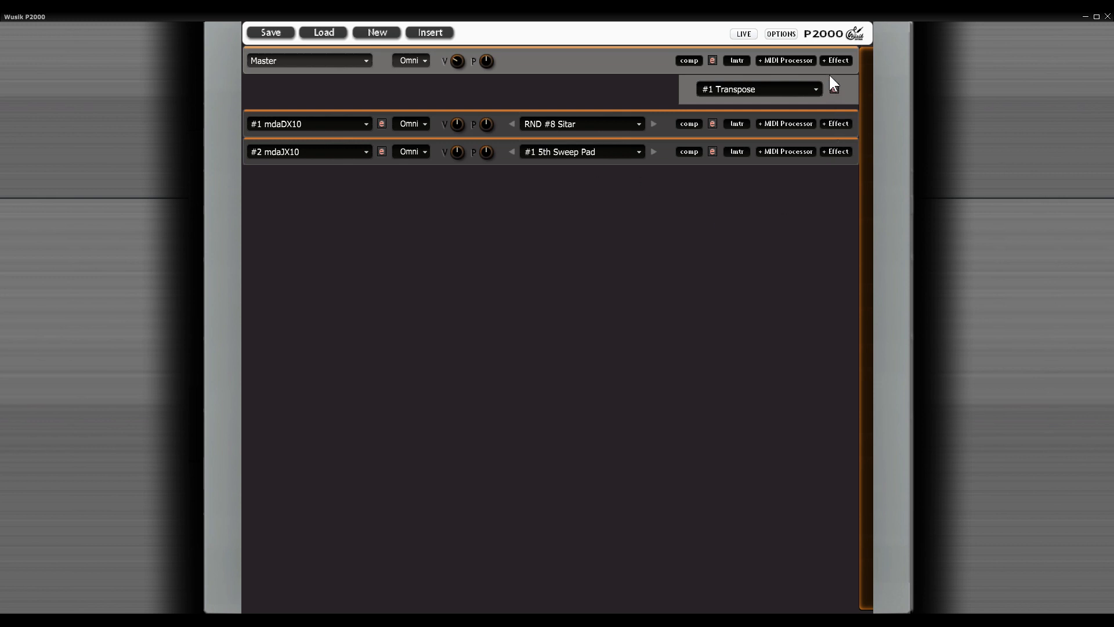
# Step: Add the mdaDelay effect to the Master channel, set its FX Mix to 100 and close the open editors
pyautogui.click(838, 61)
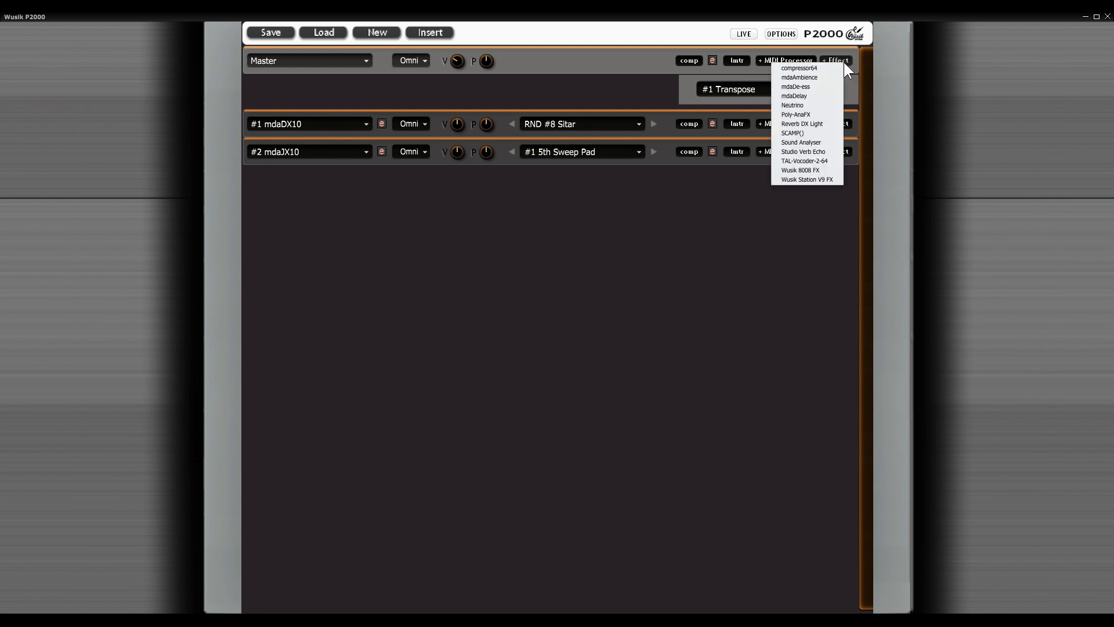
pyautogui.click(795, 96)
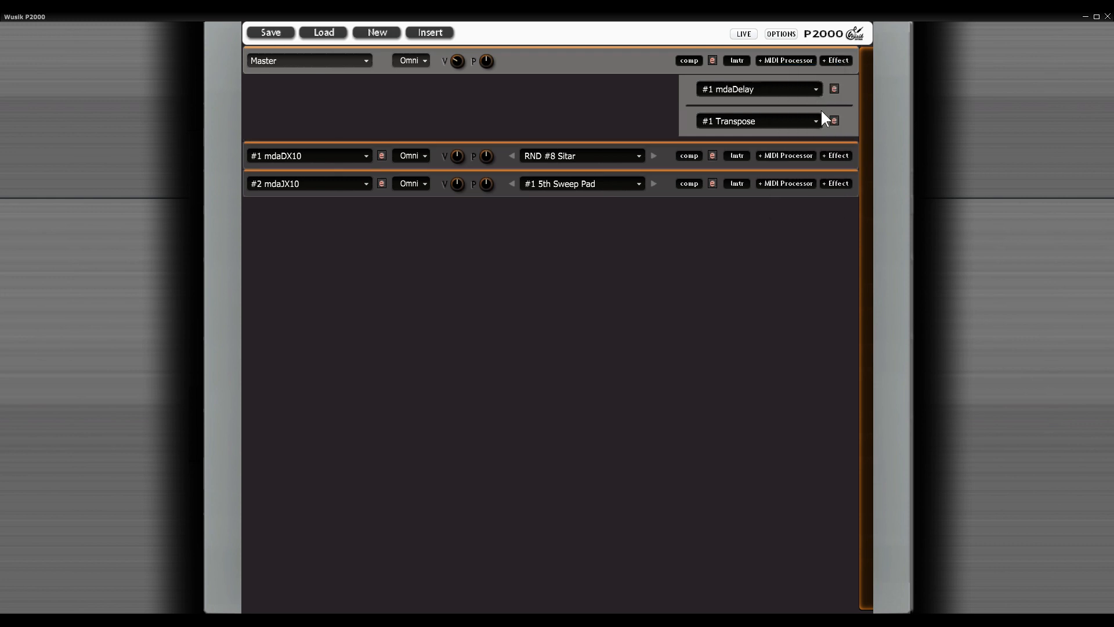
pyautogui.click(834, 121)
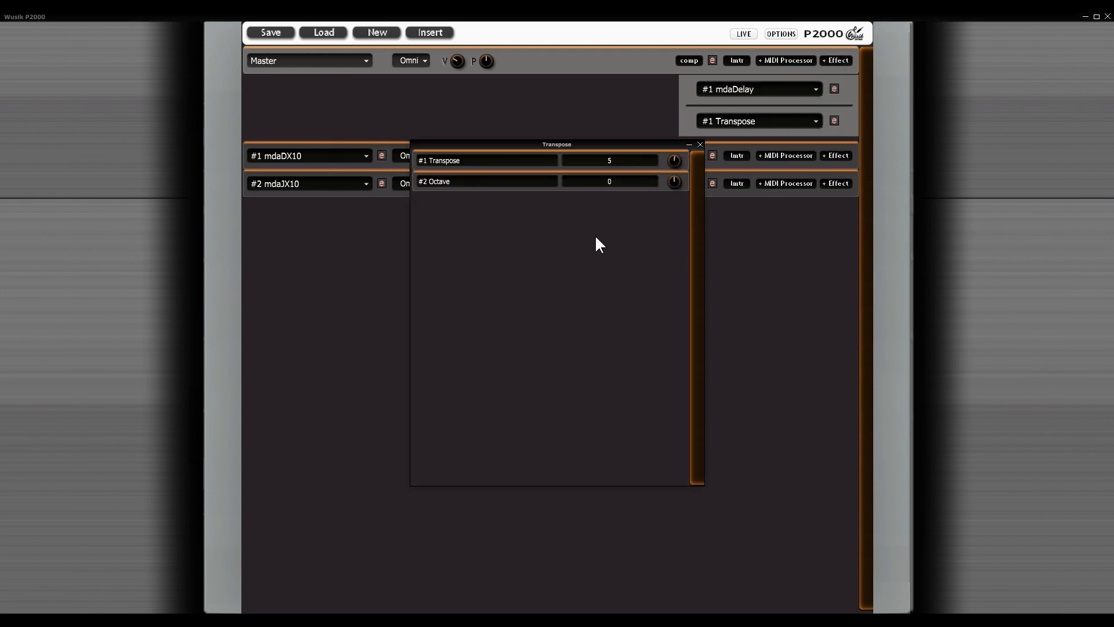
pyautogui.click(834, 89)
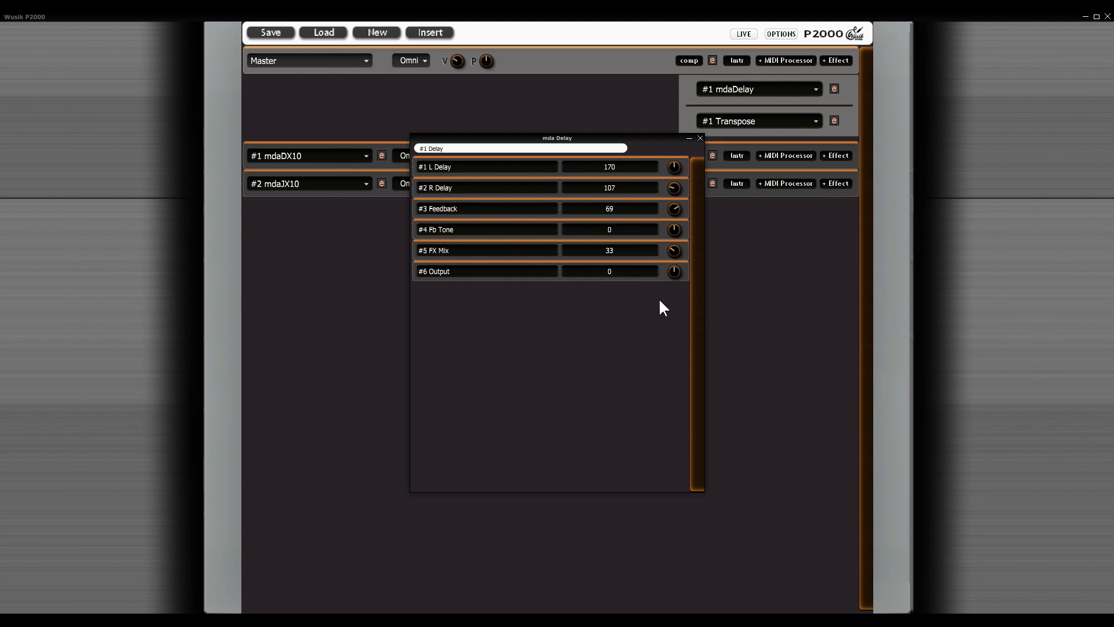
pyautogui.moveTo(674, 250); pyautogui.dragTo(685, 207)
pyautogui.click(701, 138)
pyautogui.click(700, 145)
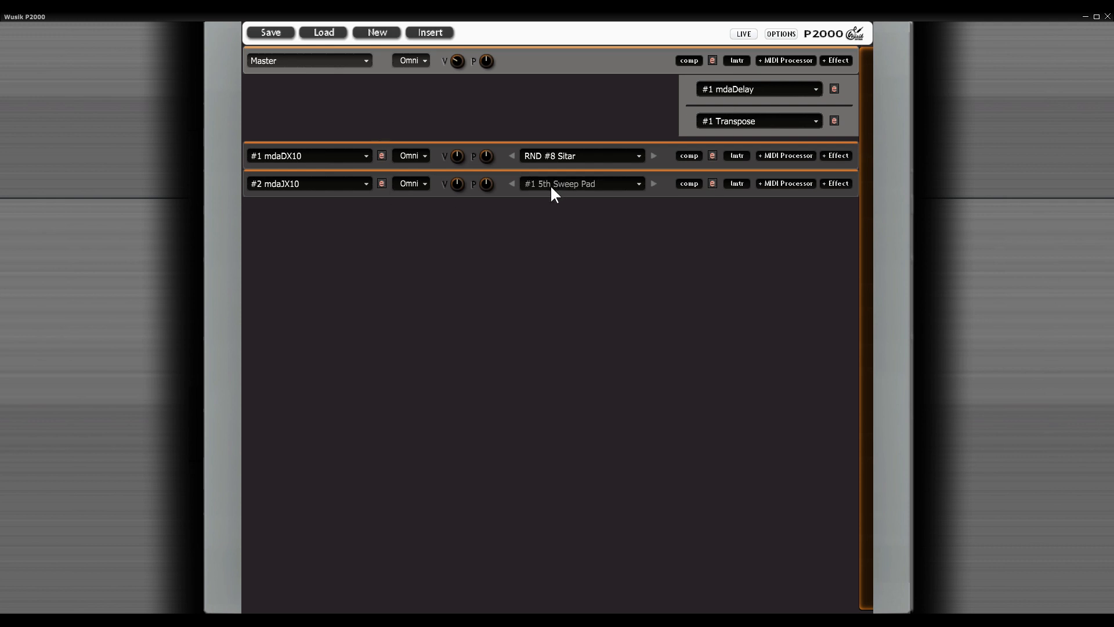
# Step: Open the Master's mdaDelay and Transpose editors side by side and look at the editor window options
pyautogui.click(834, 89)
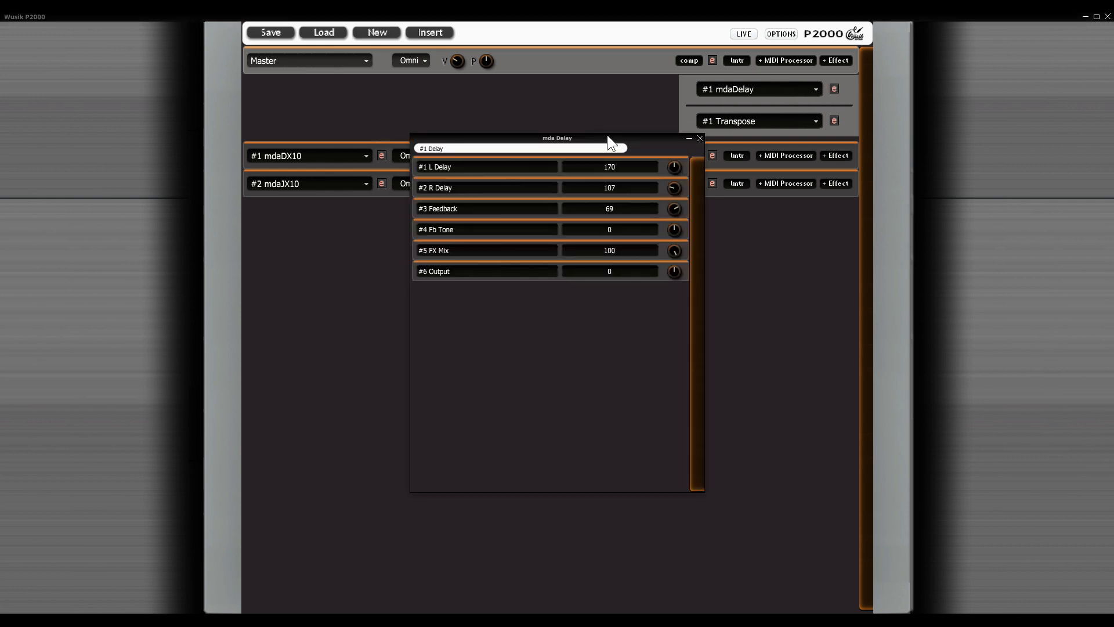
pyautogui.moveTo(544, 145); pyautogui.dragTo(363, 154)
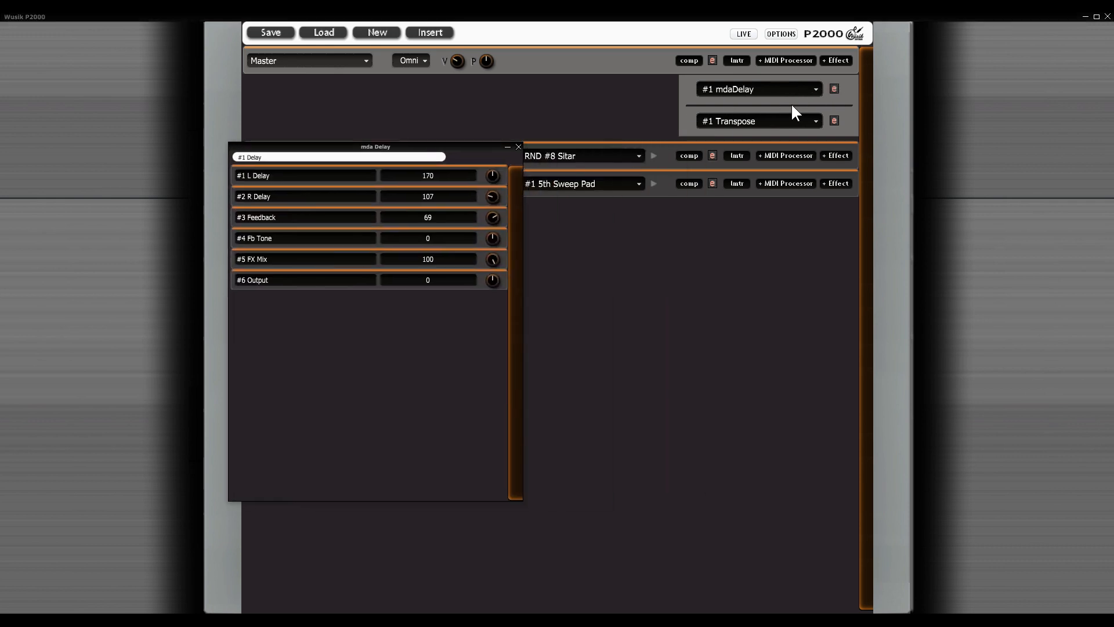
pyautogui.click(834, 121)
pyautogui.moveTo(548, 148); pyautogui.dragTo(758, 199)
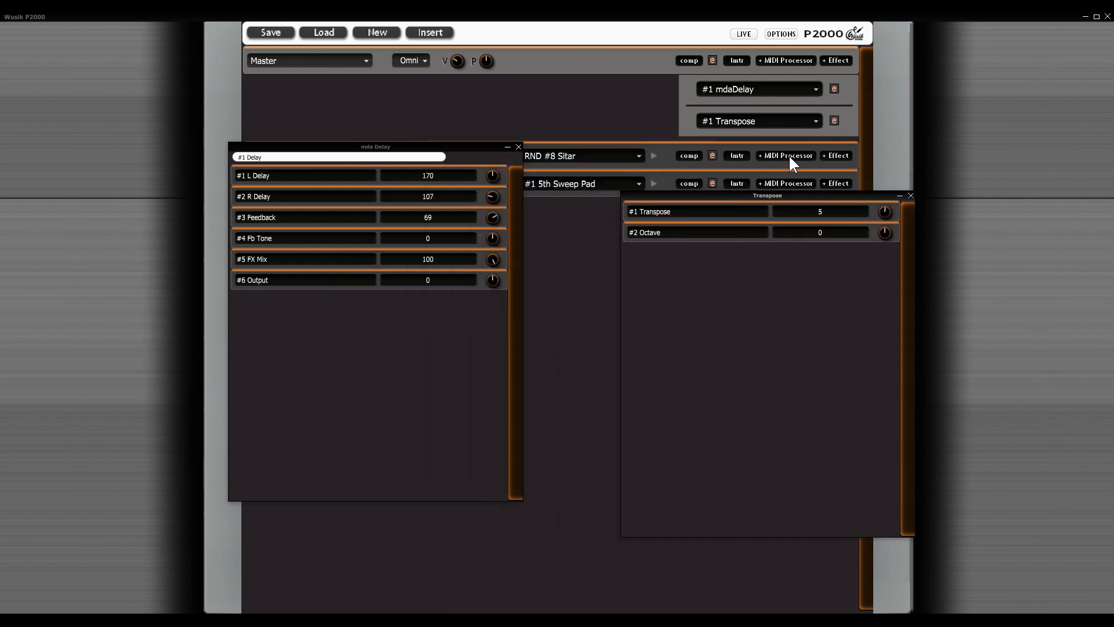
pyautogui.click(781, 35)
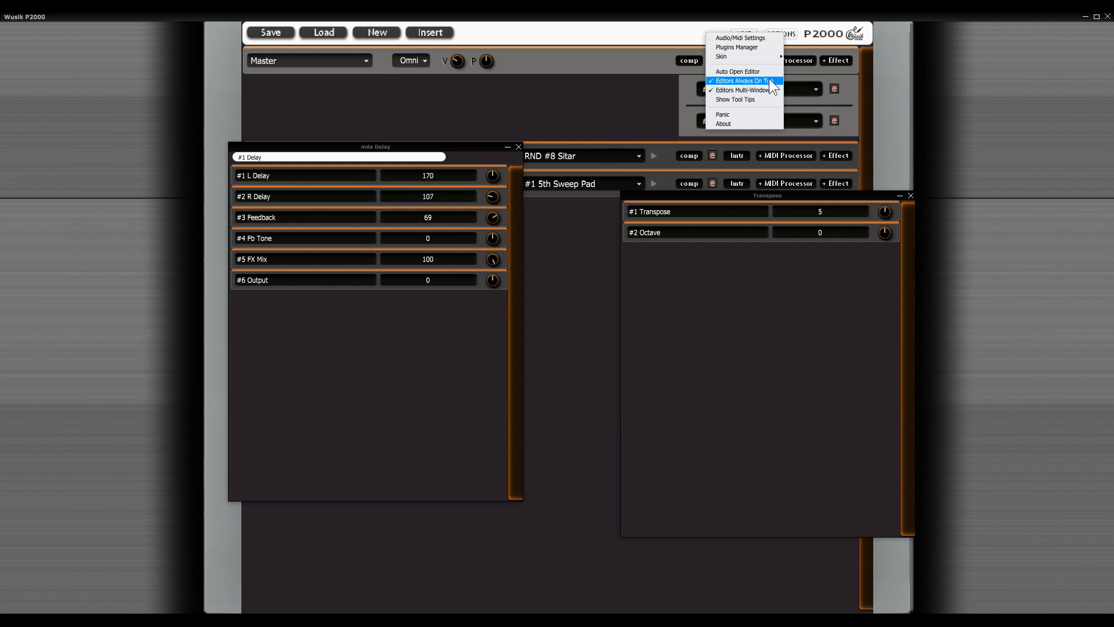
pyautogui.click(600, 265)
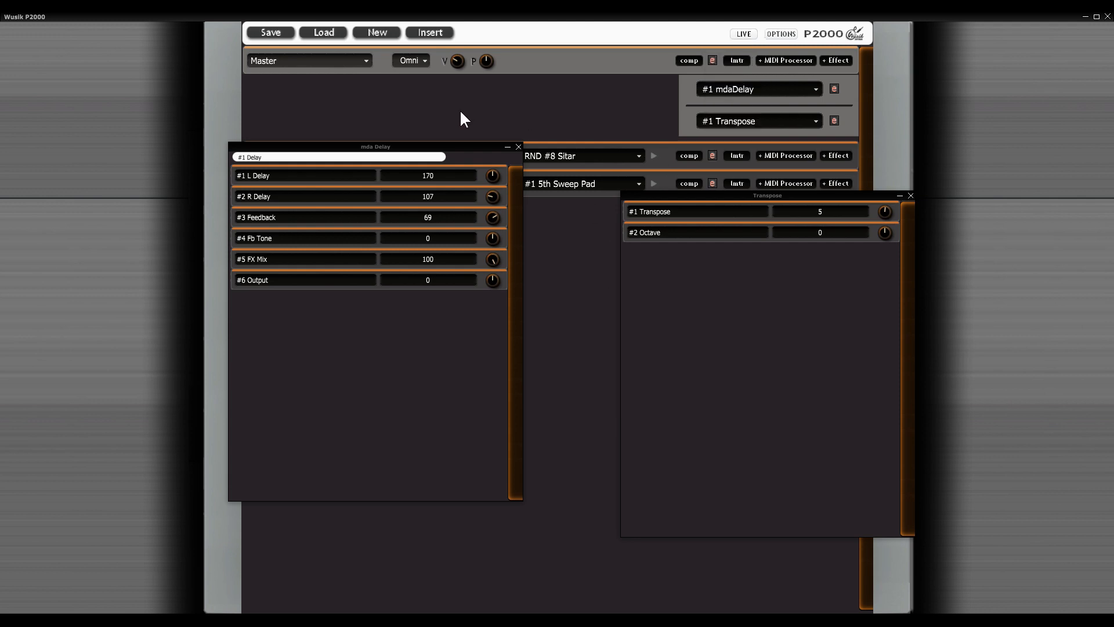
# Step: Reposition the mdaDelay and Transpose editor windows over the rack and close both of them
pyautogui.moveTo(473, 148); pyautogui.dragTo(408, 185)
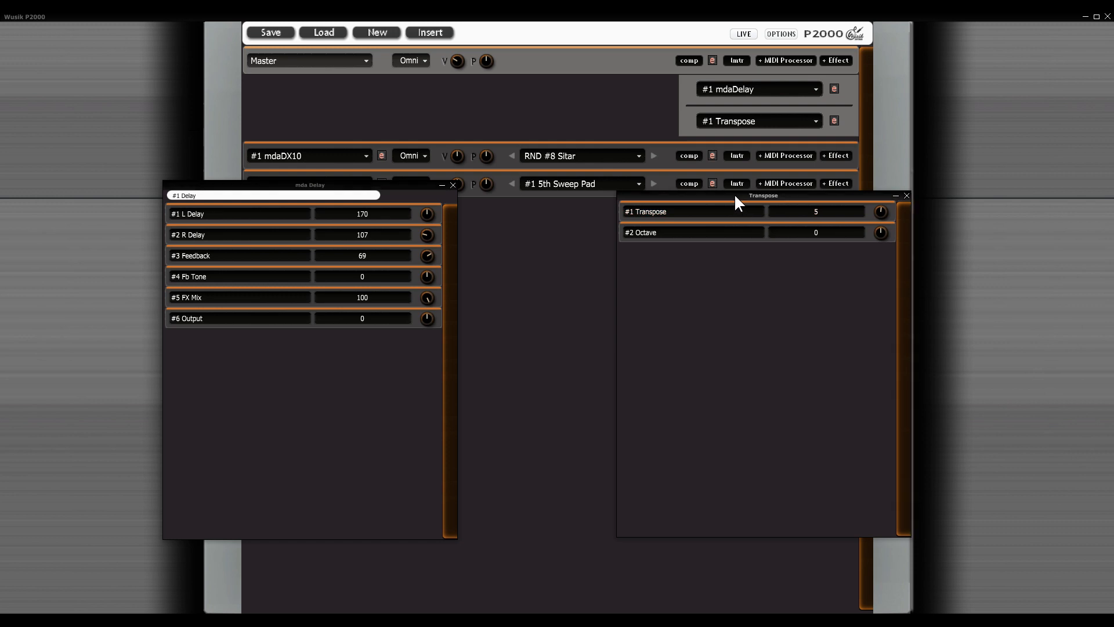
pyautogui.moveTo(733, 193); pyautogui.dragTo(663, 167)
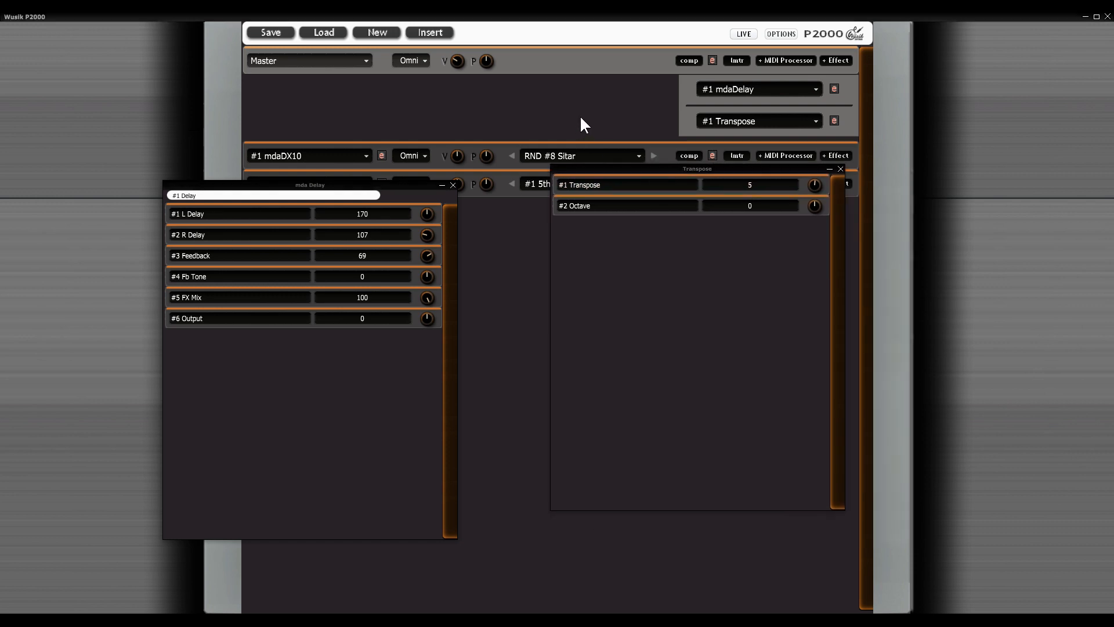
pyautogui.click(840, 169)
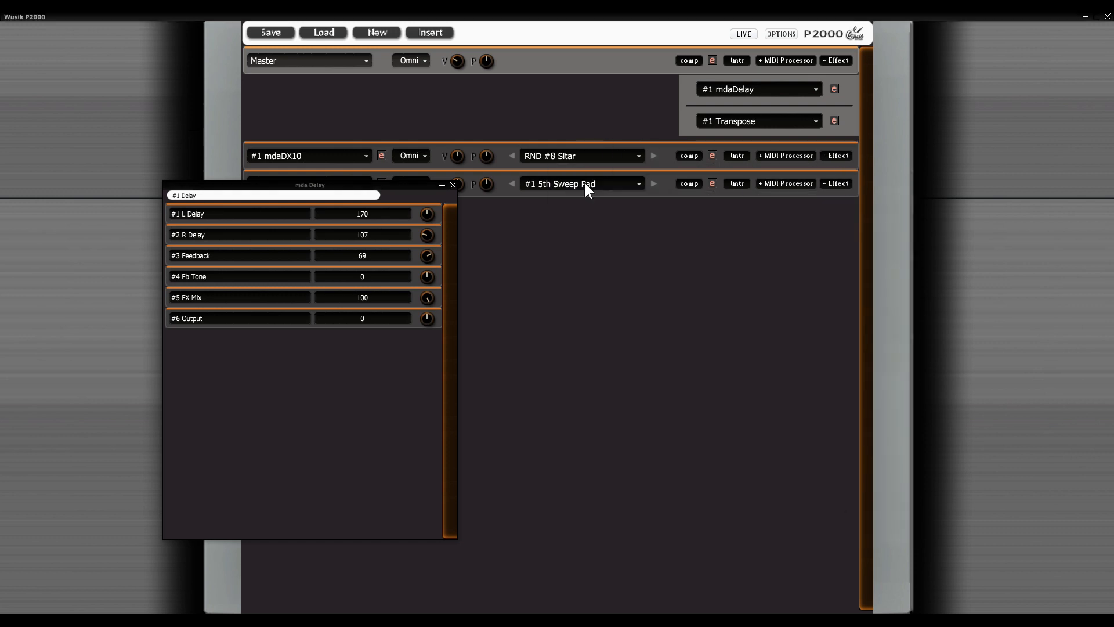
pyautogui.click(453, 185)
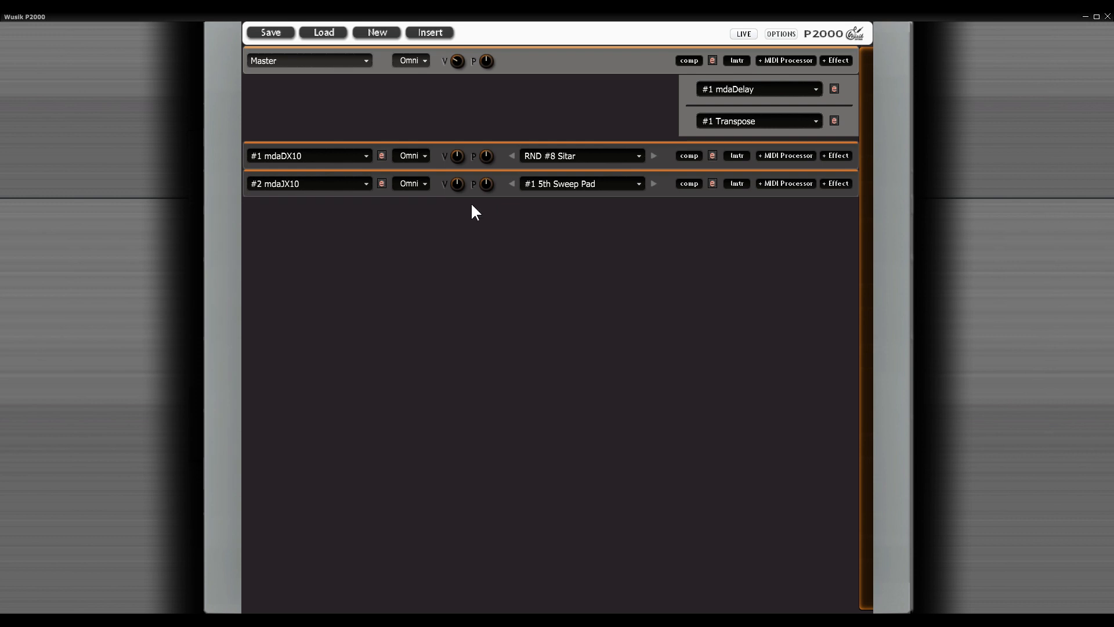
# Step: Insert a Poly-Ana instrument as the third instrument in the rack
pyautogui.click(433, 33)
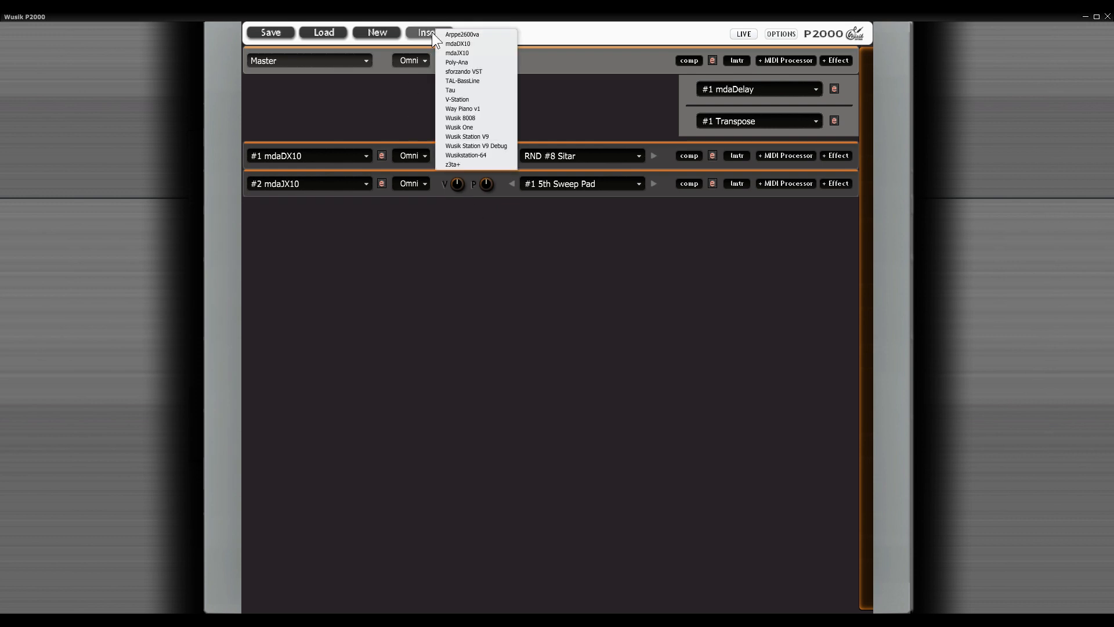
pyautogui.click(478, 61)
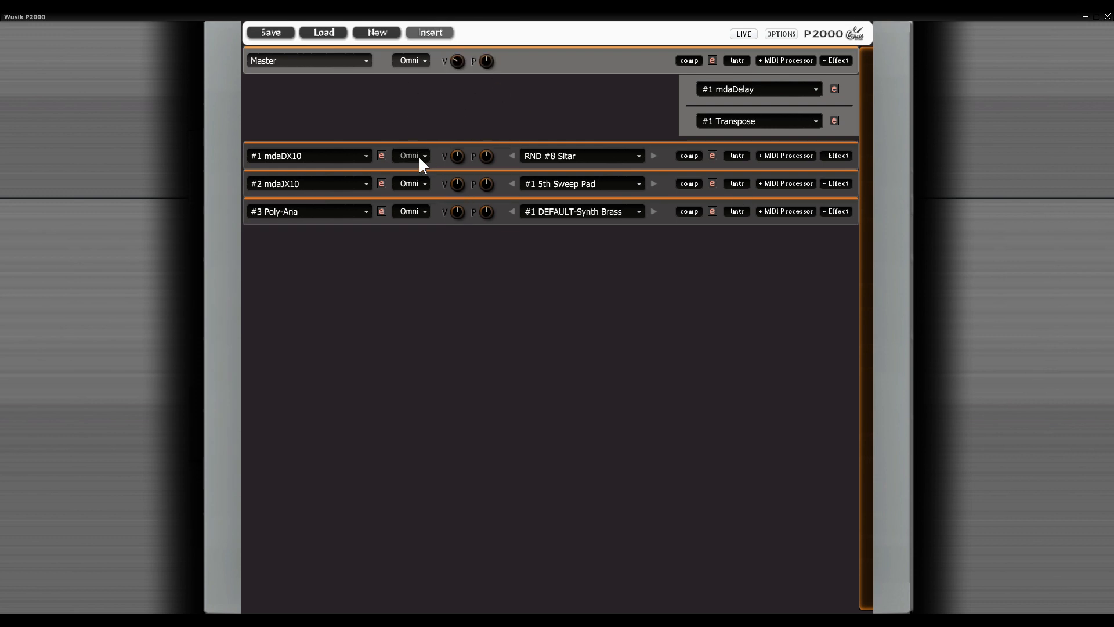
# Step: View the mdaDX10 editor and the Poly-Ana editor with its preset list, and close both editors
pyautogui.click(381, 155)
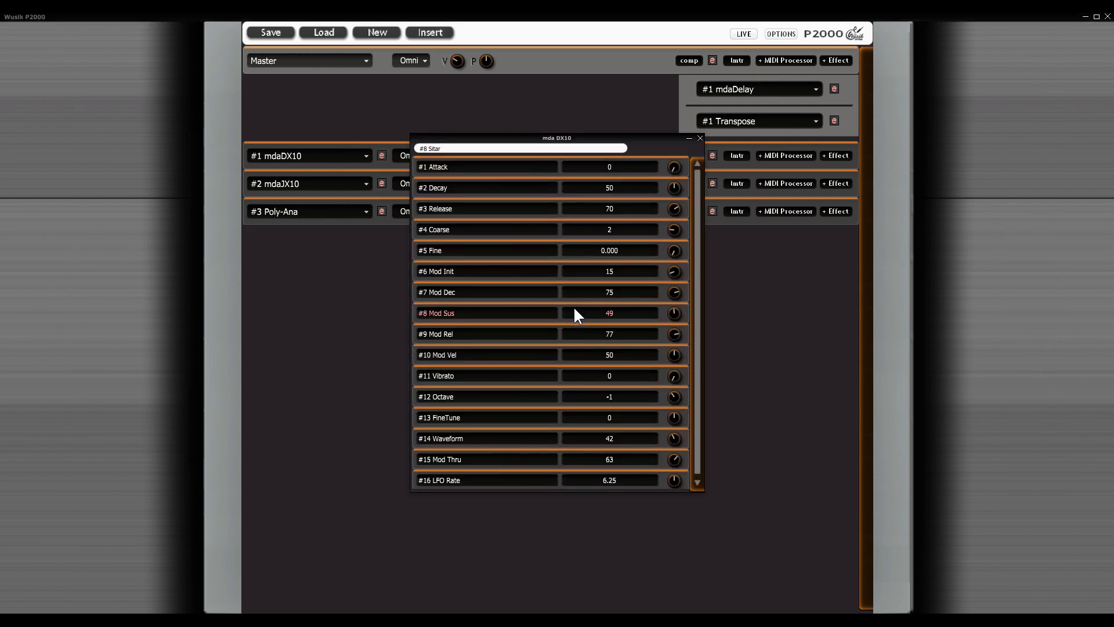
pyautogui.click(699, 137)
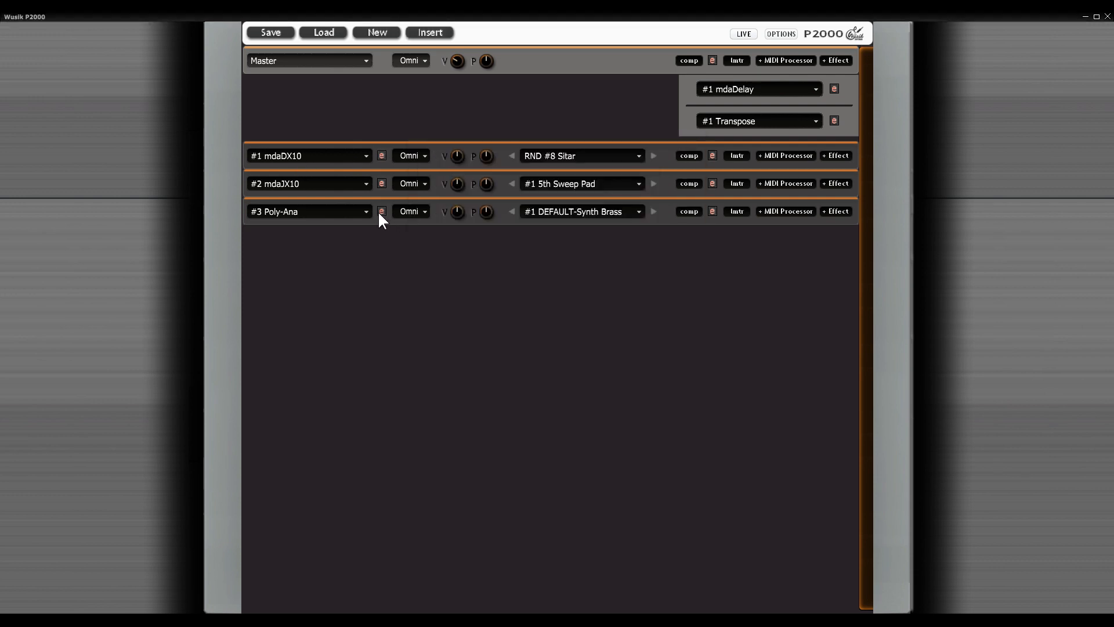
pyautogui.click(381, 211)
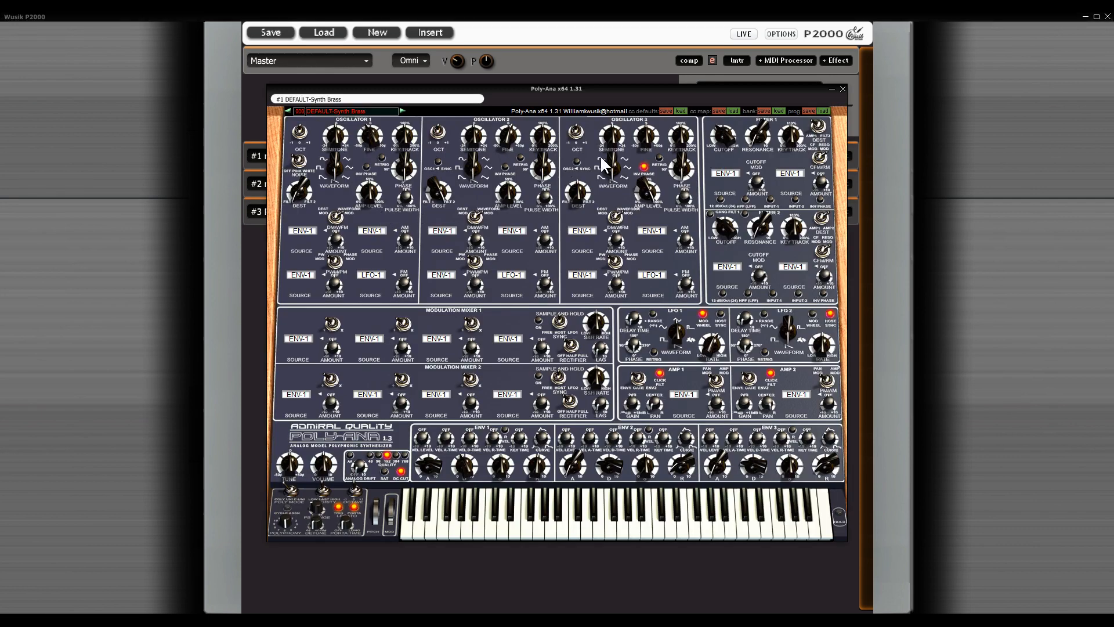
pyautogui.click(324, 100)
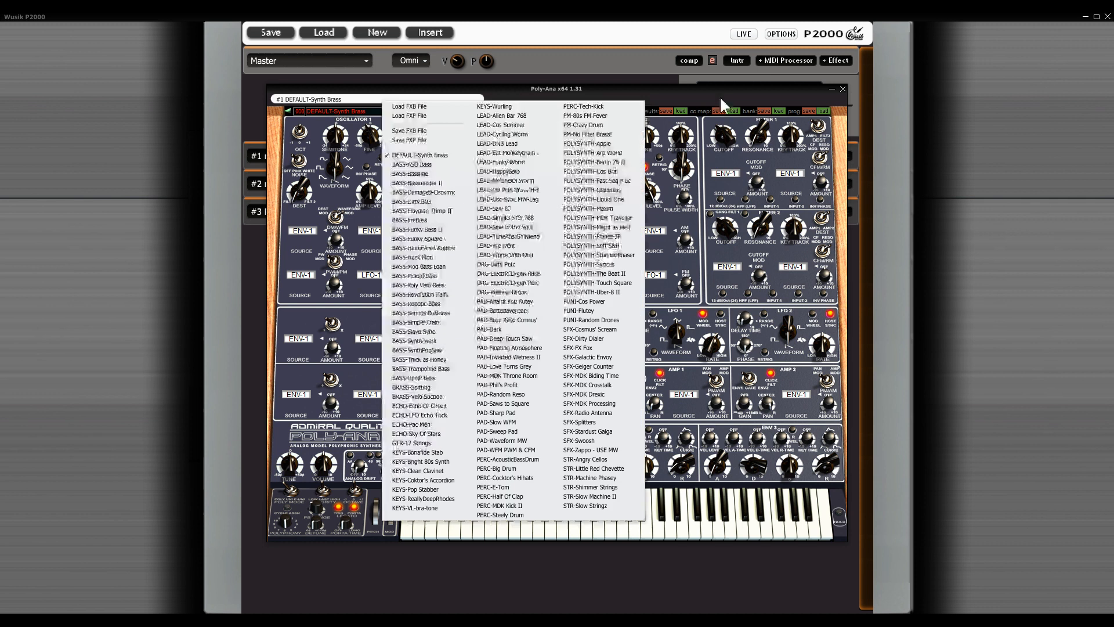
pyautogui.click(793, 91)
pyautogui.click(842, 89)
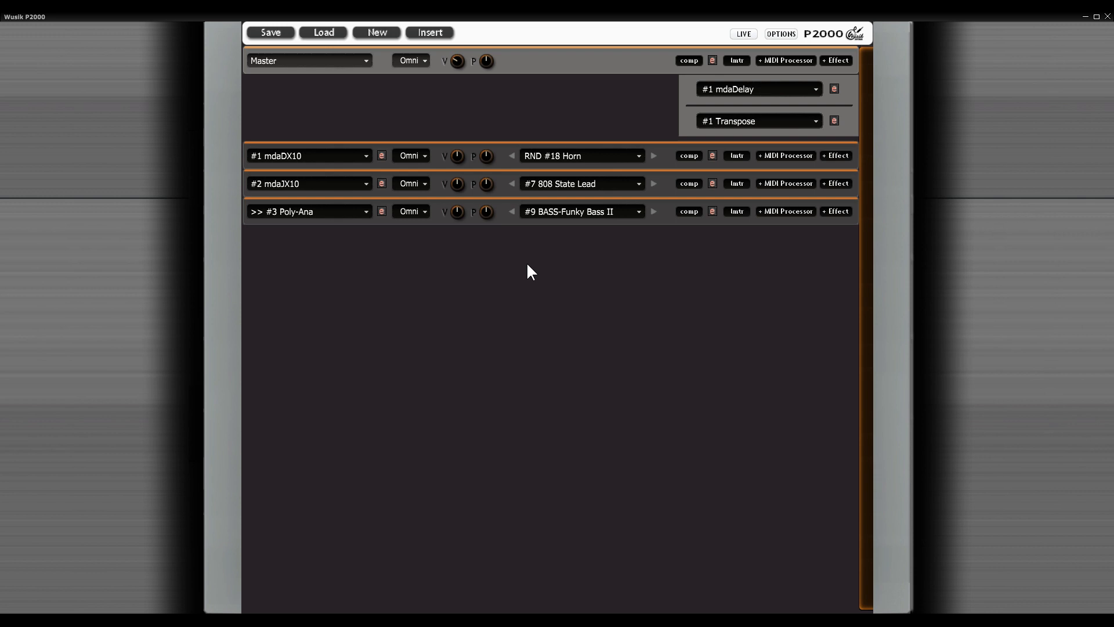
# Step: Look at the MIDI processors available for the Poly-Ana instrument without adding one
pyautogui.click(785, 212)
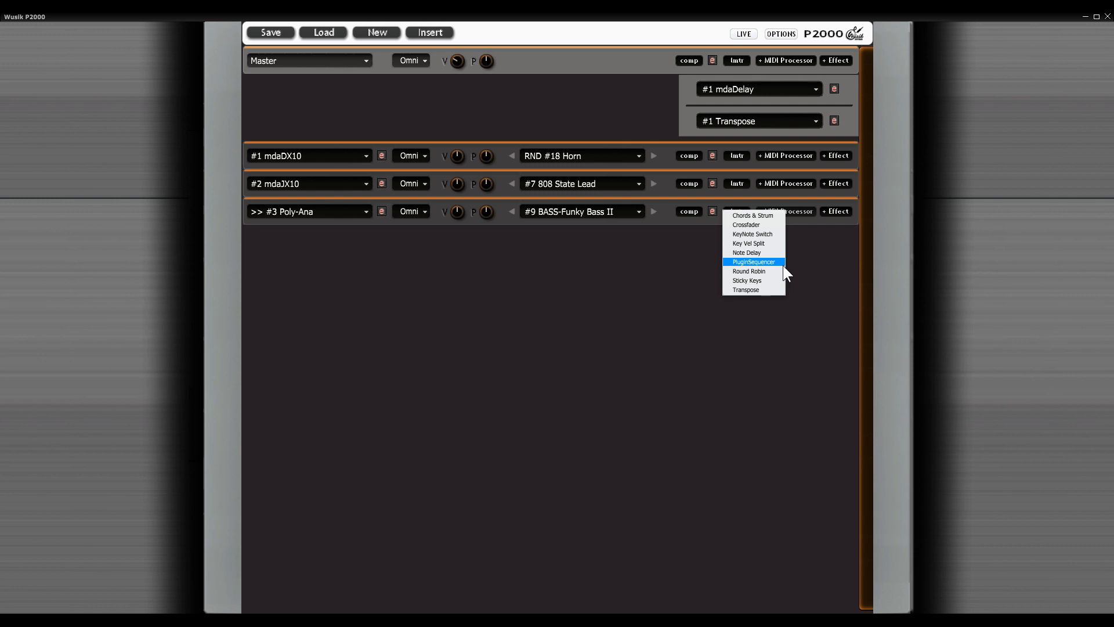
pyautogui.click(537, 117)
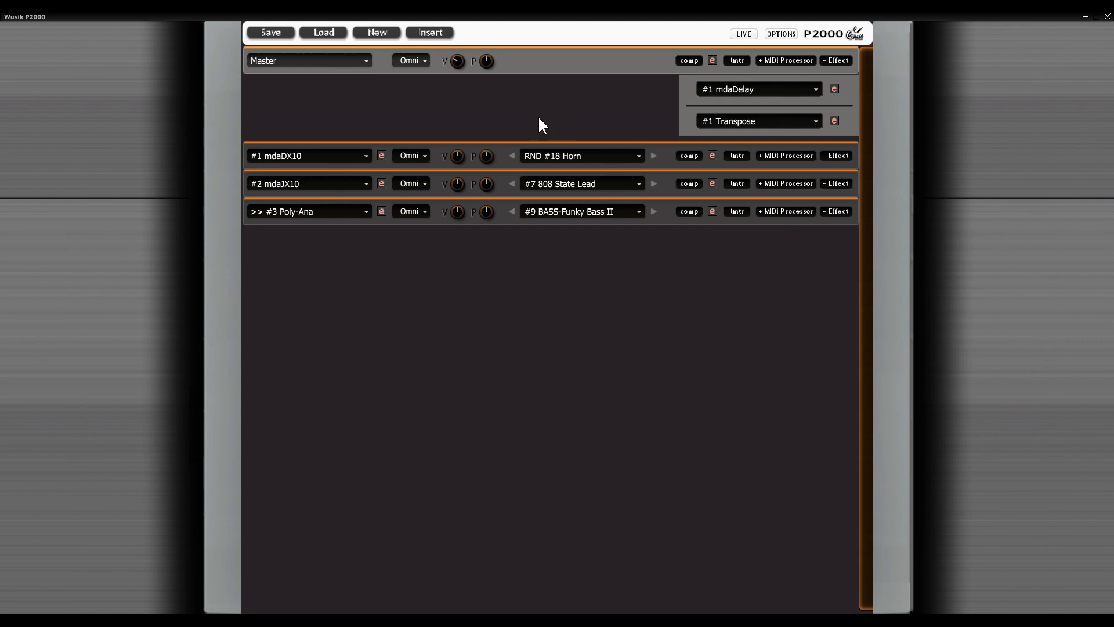
# Step: Switch the Show Tool Tips option on and back off
pyautogui.click(781, 33)
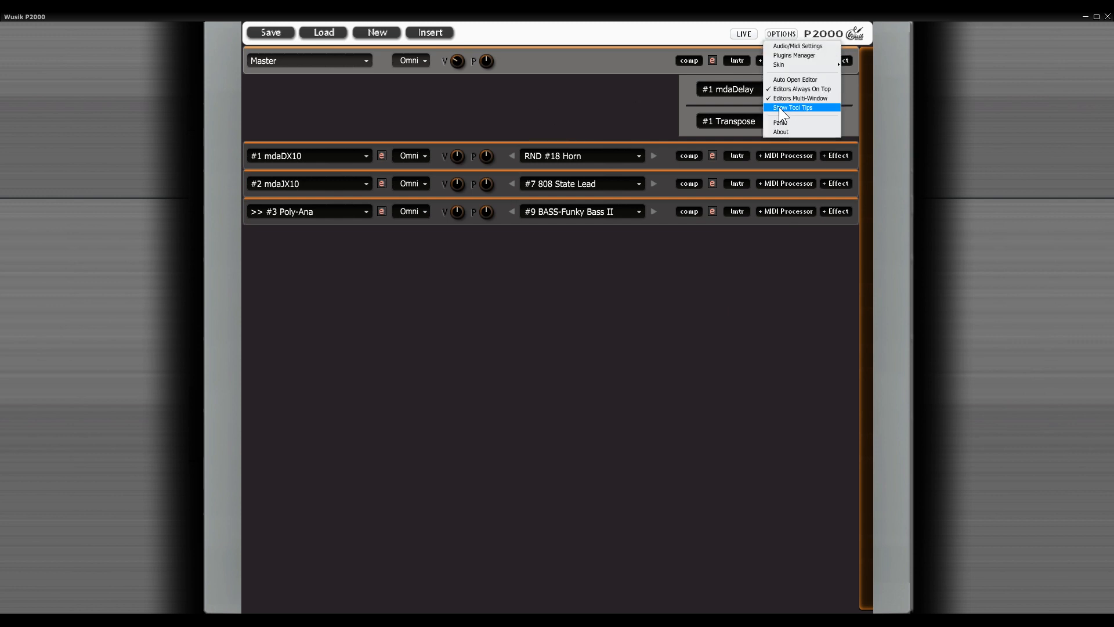
pyautogui.click(815, 107)
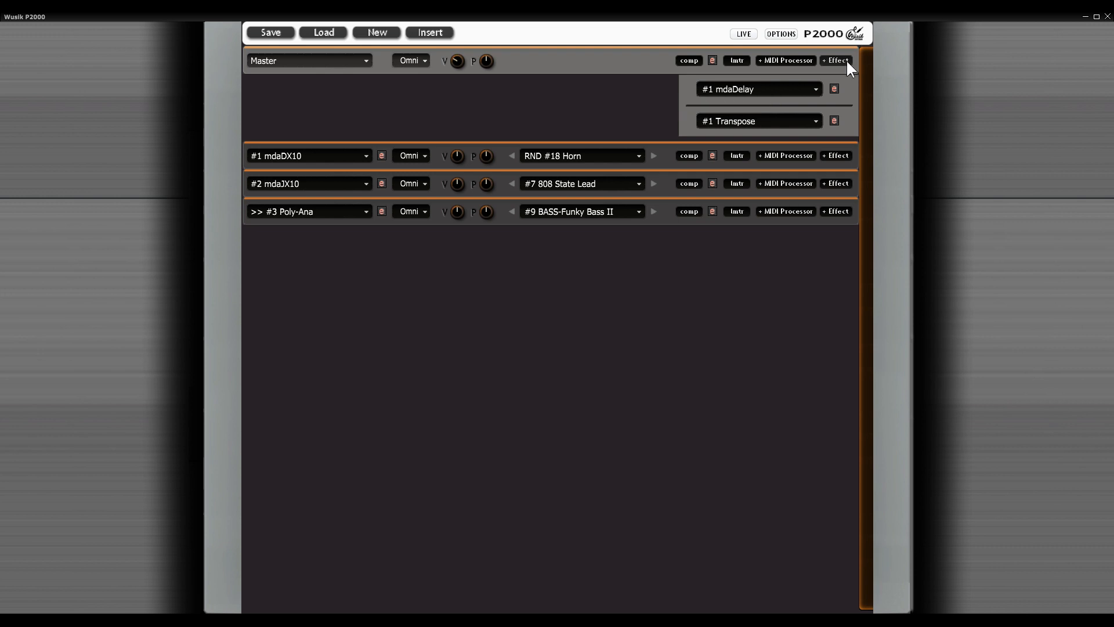
pyautogui.click(827, 34)
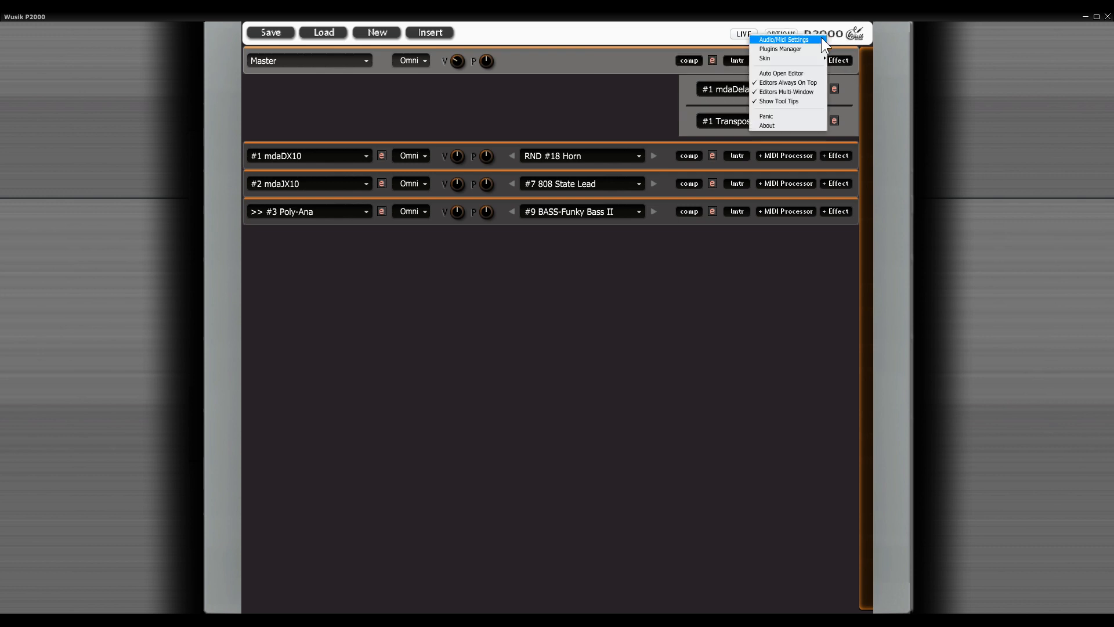
pyautogui.click(810, 102)
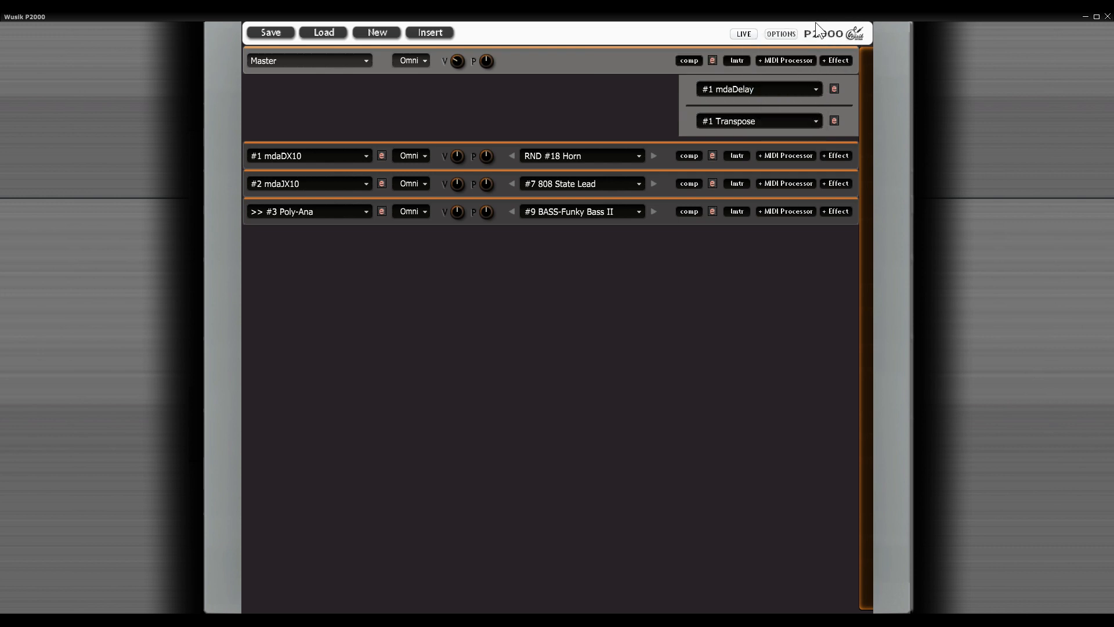
# Step: Open the plugins manager, reposition its window and remove the Arppe2600va plug-in from the list
pyautogui.click(854, 33)
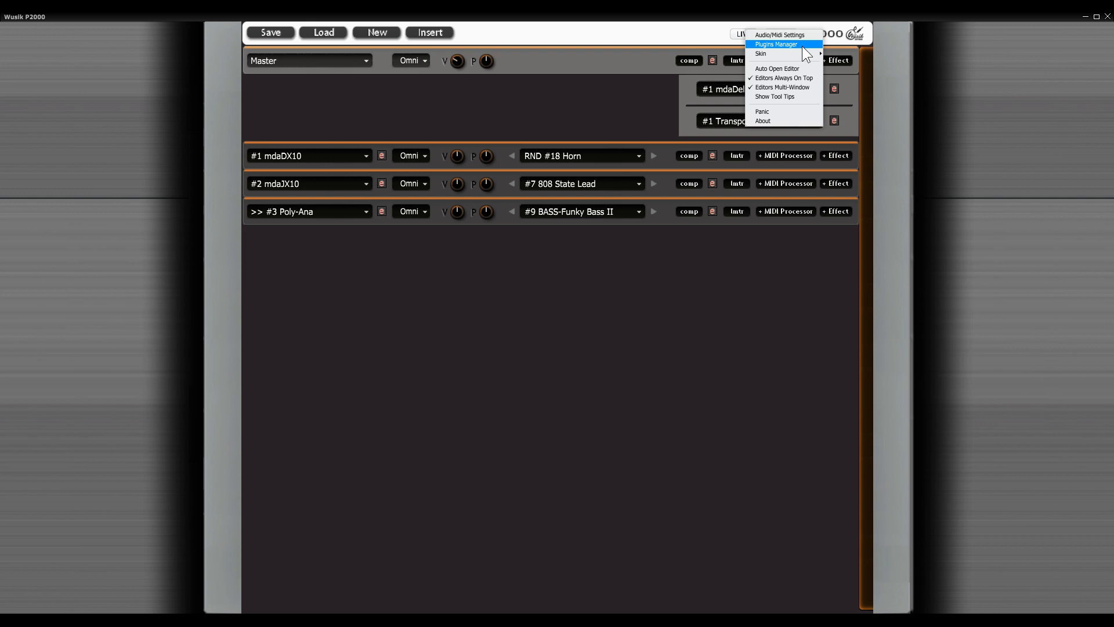
pyautogui.click(802, 45)
pyautogui.moveTo(401, 172); pyautogui.dragTo(574, 105)
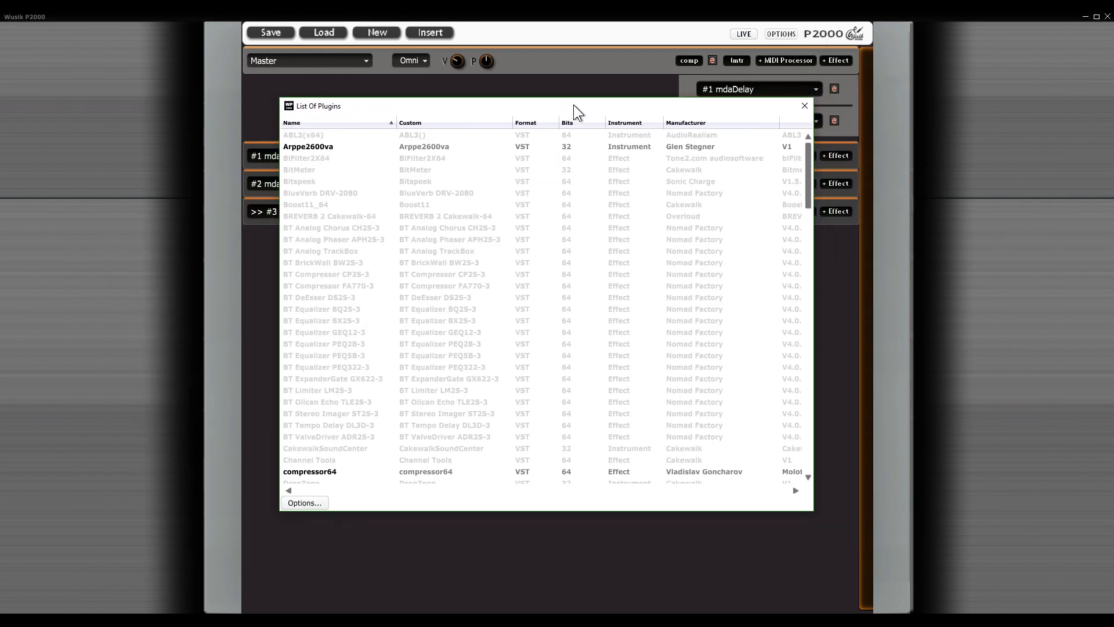
pyautogui.rightClick(367, 144)
pyautogui.click(367, 148)
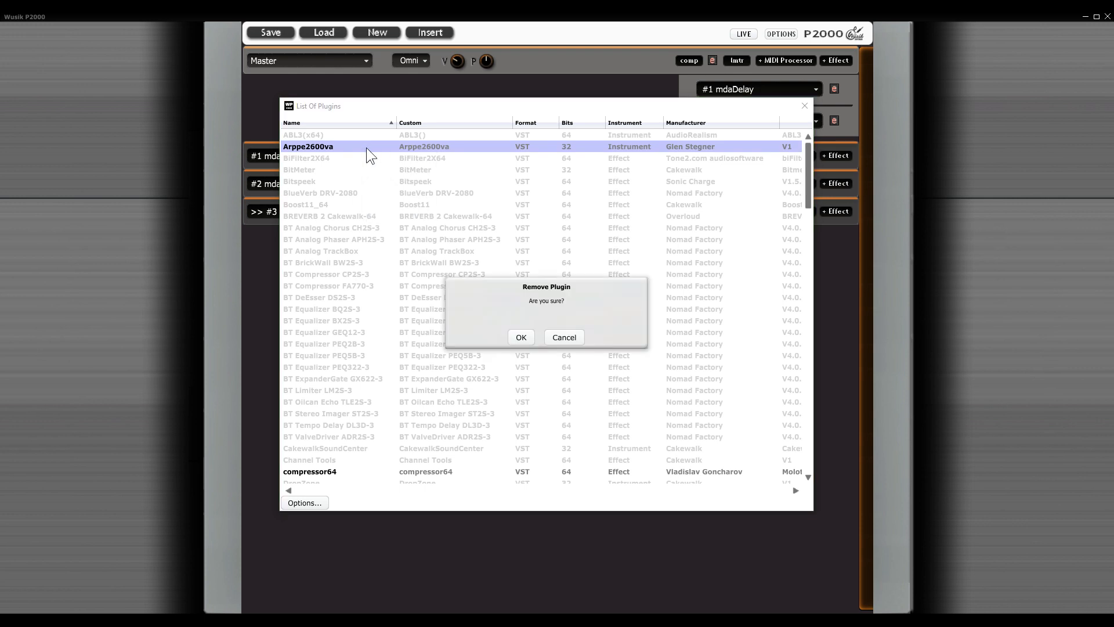
pyautogui.press('Return')
# Step: Remove all the deactivated DLL entries, from Wusik P2000.dll to CreakBox.badBoys.dll, from the plug-in list
pyautogui.press('End')
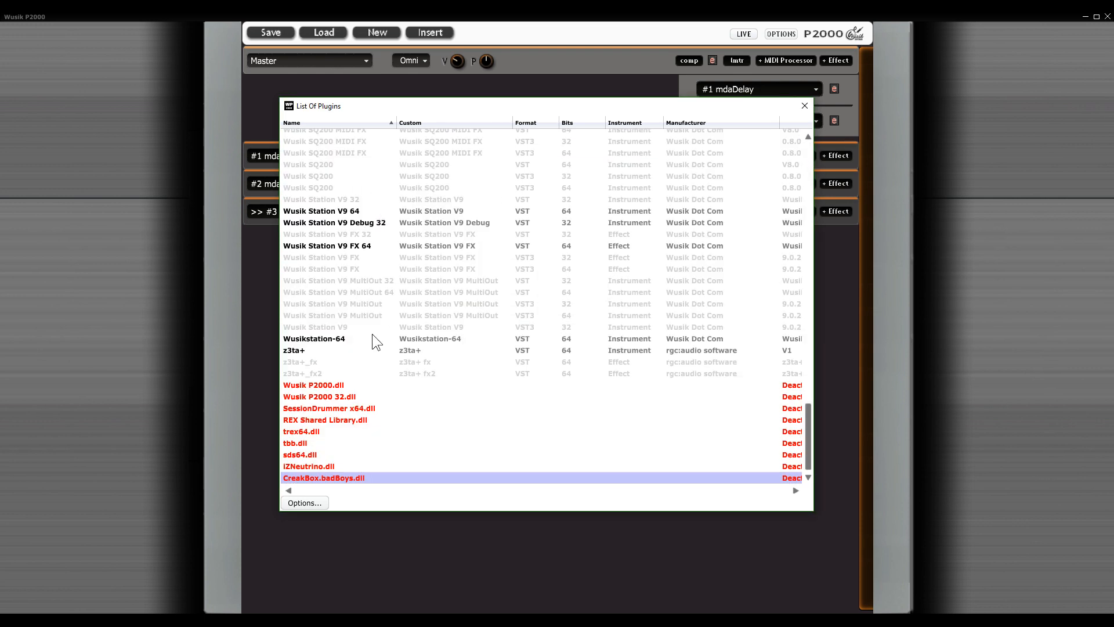
pyautogui.keyDown('shift'); pyautogui.click(354, 390); pyautogui.keyUp('shift')
pyautogui.press('Delete')
pyautogui.press('Return')
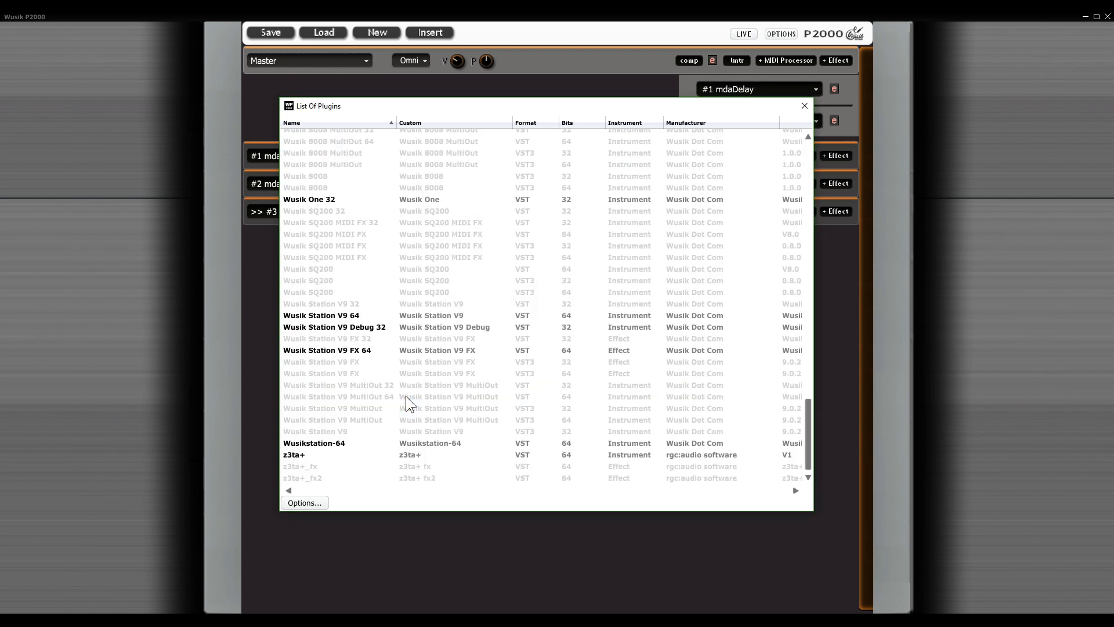
# Step: Remove the Wusik Station V9 64, Wusikstation-64 and z3ta+ plug-ins from the list
pyautogui.rightClick(375, 317)
pyautogui.press('Delete')
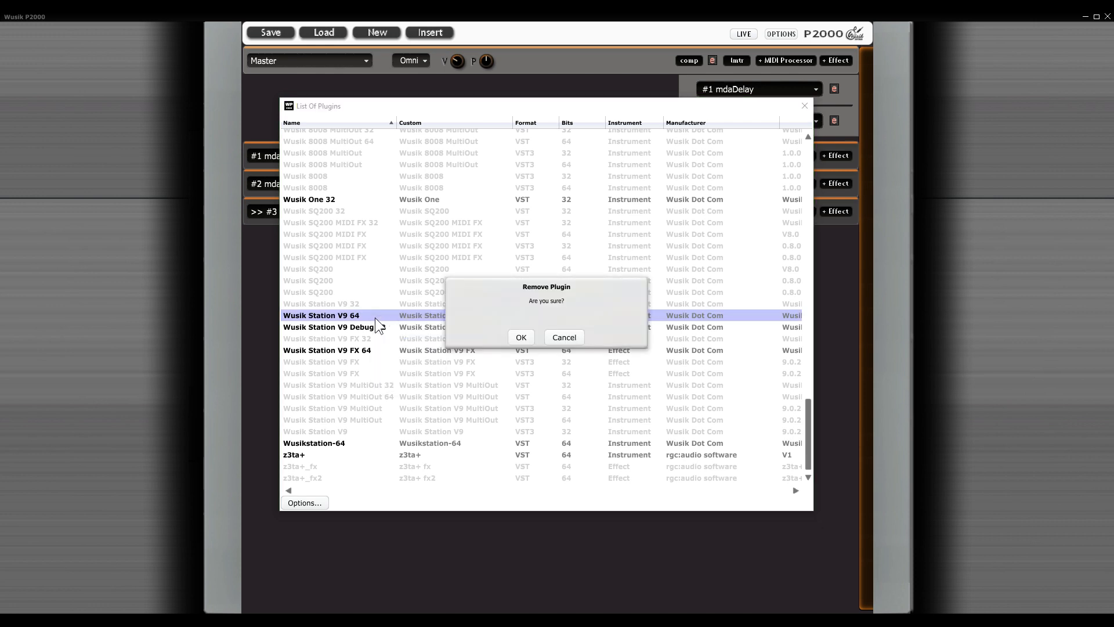
pyautogui.press('Return')
pyautogui.rightClick(364, 445)
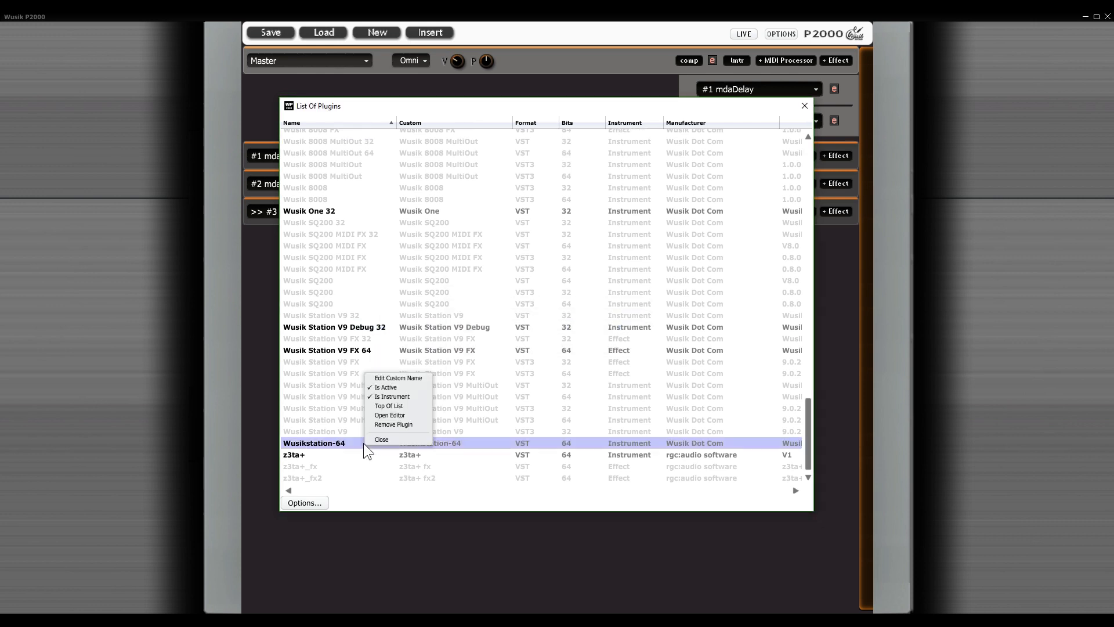
pyautogui.click(363, 437)
pyautogui.hotkey('shift', 'Down')
pyautogui.press('Delete')
pyautogui.press('Return')
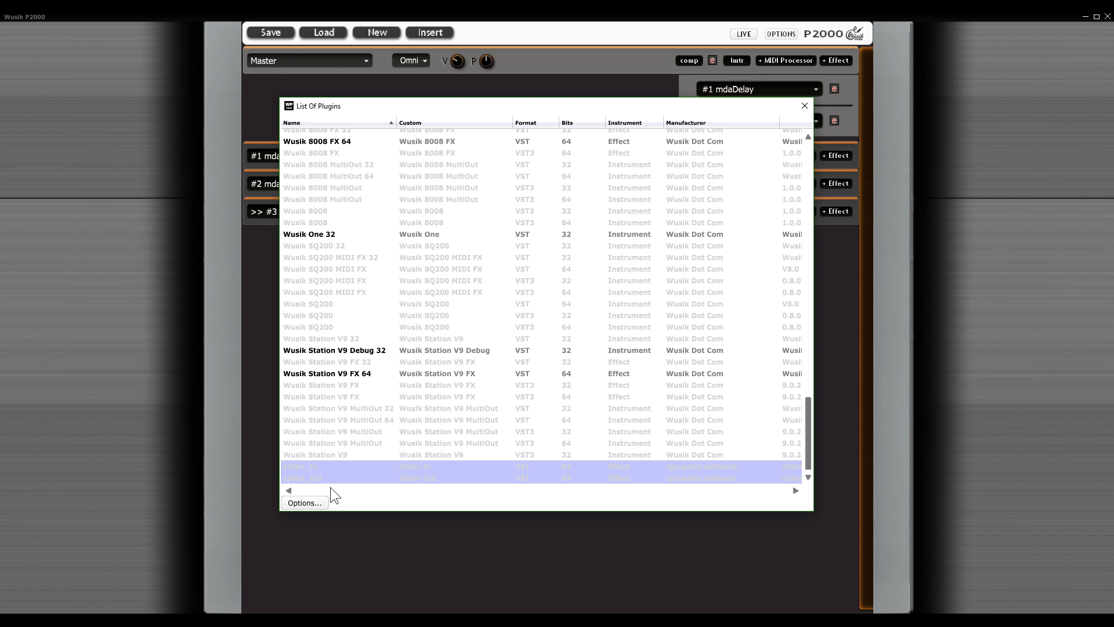
# Step: Scan the folder C:\Program Files\Cakewalk\Vstplugins for new or updated VST plug-ins
pyautogui.click(321, 500)
pyautogui.click(386, 481)
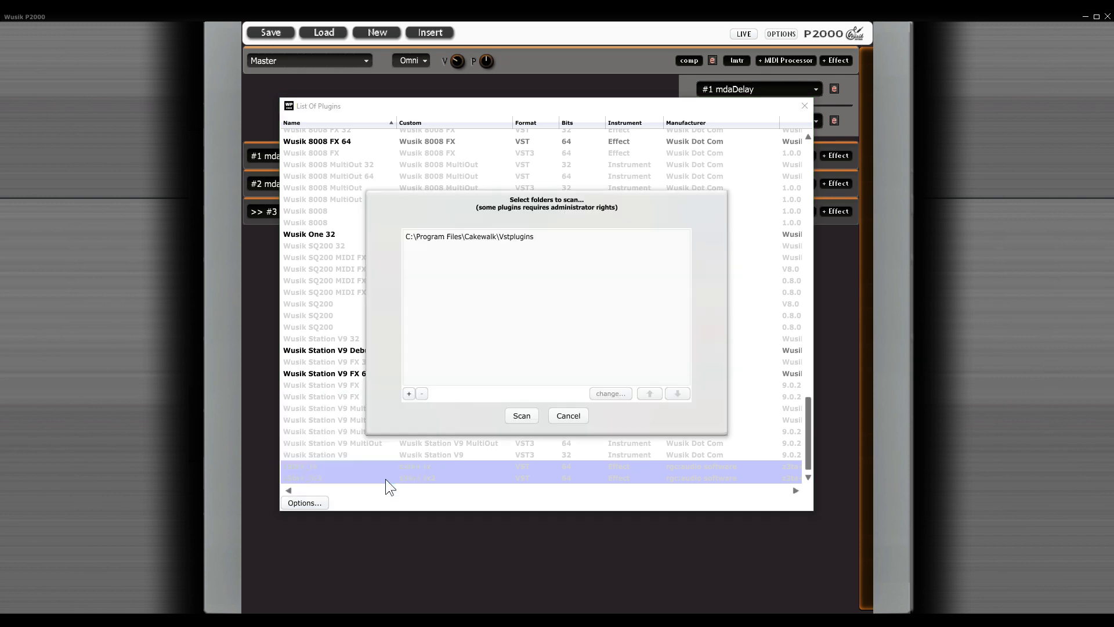
pyautogui.click(522, 417)
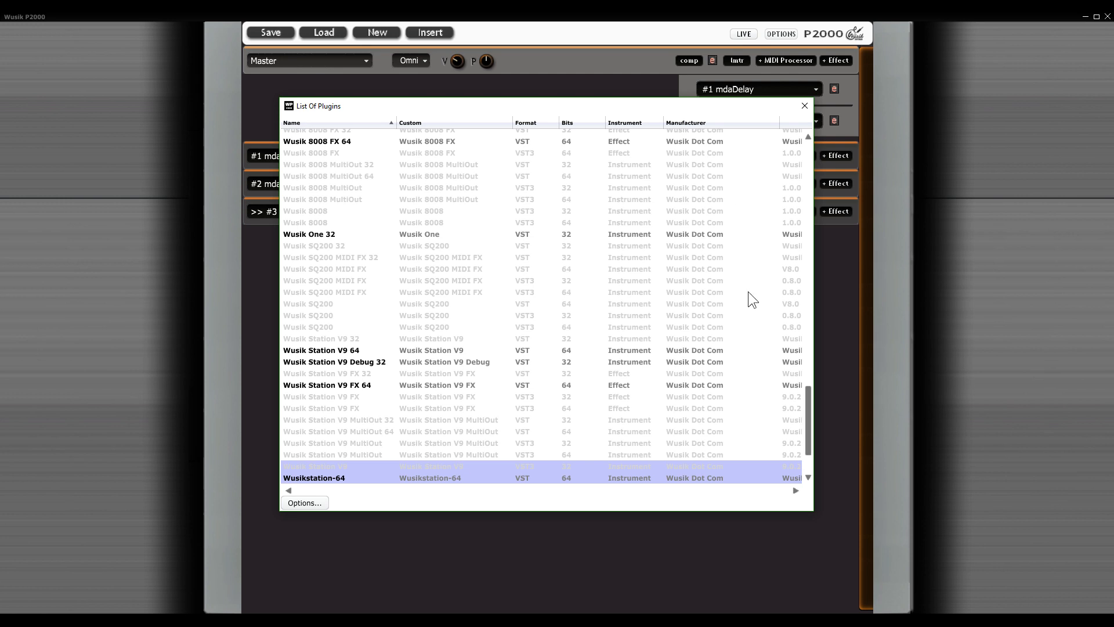
# Step: Run the scan for new or updated VST plug-ins a second time
pyautogui.scroll(-3, 385, 436)
pyautogui.click(303, 503)
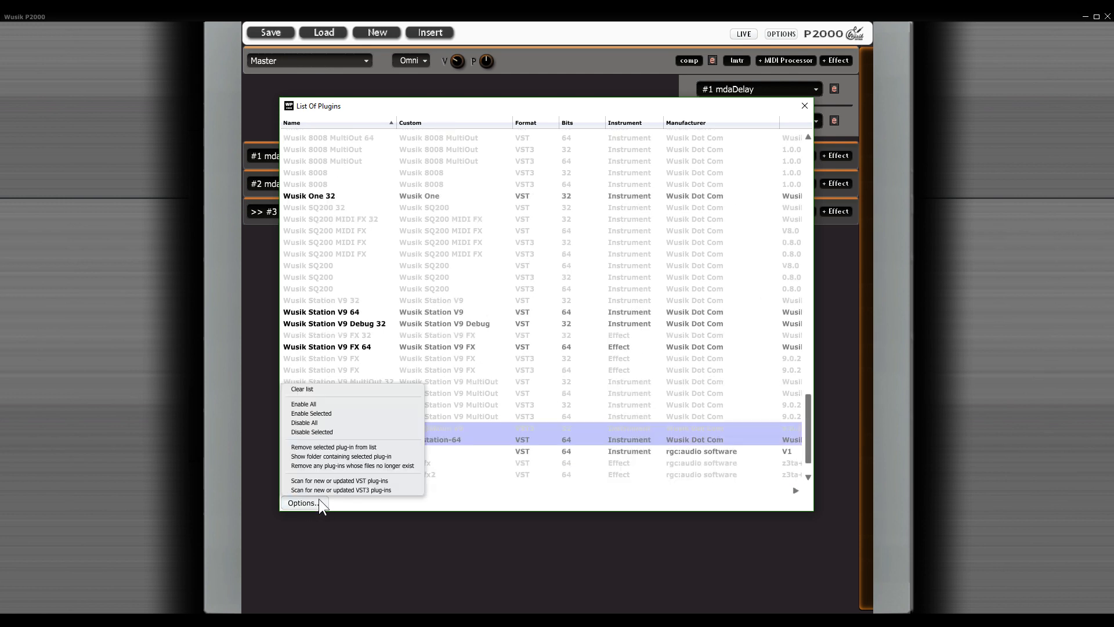
pyautogui.click(351, 481)
pyautogui.click(521, 415)
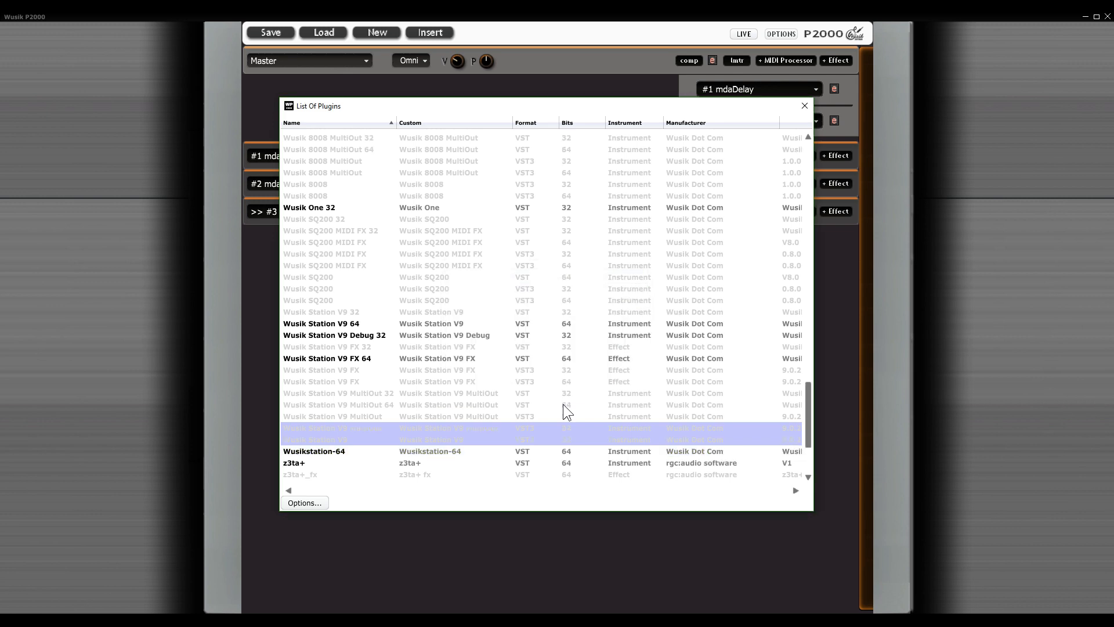
# Step: Review the rescanned plug-in list and the options of the Arppe2600va entry, and close the plugins manager
pyautogui.scroll(-3, 563, 404)
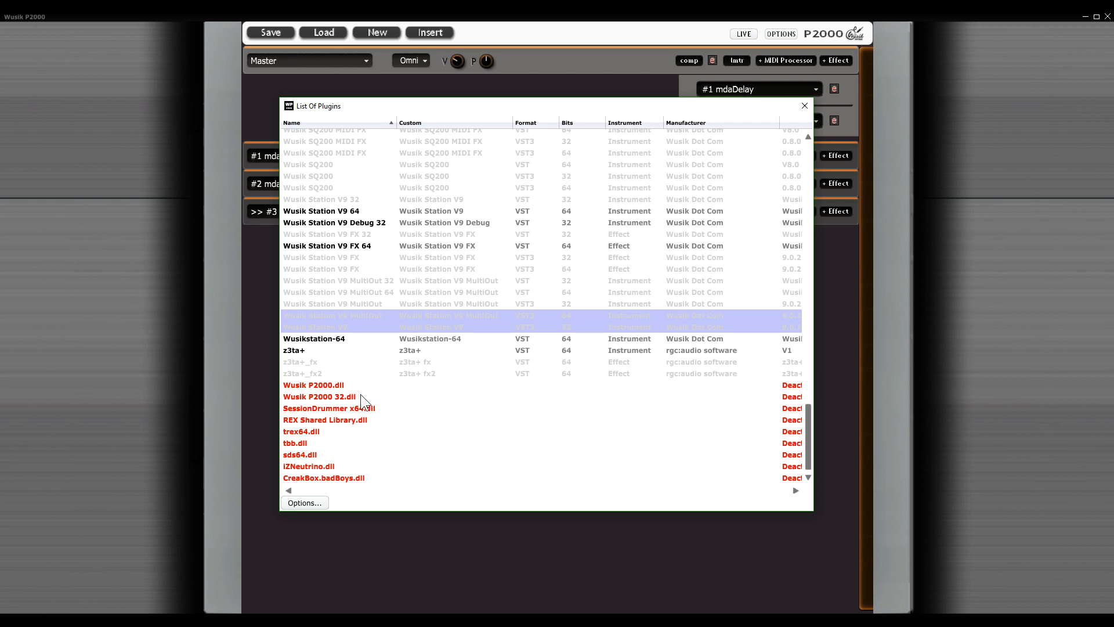
pyautogui.scroll(5, 534, 402)
pyautogui.scroll(-3, 526, 401)
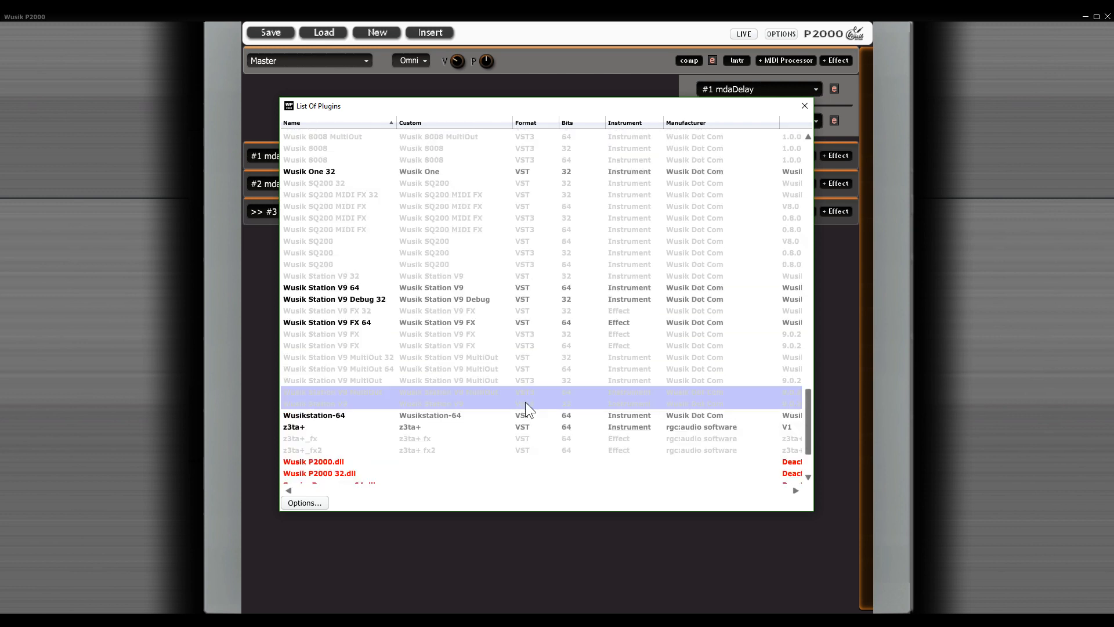
pyautogui.scroll(6, 513, 400)
pyautogui.scroll(15, 503, 399)
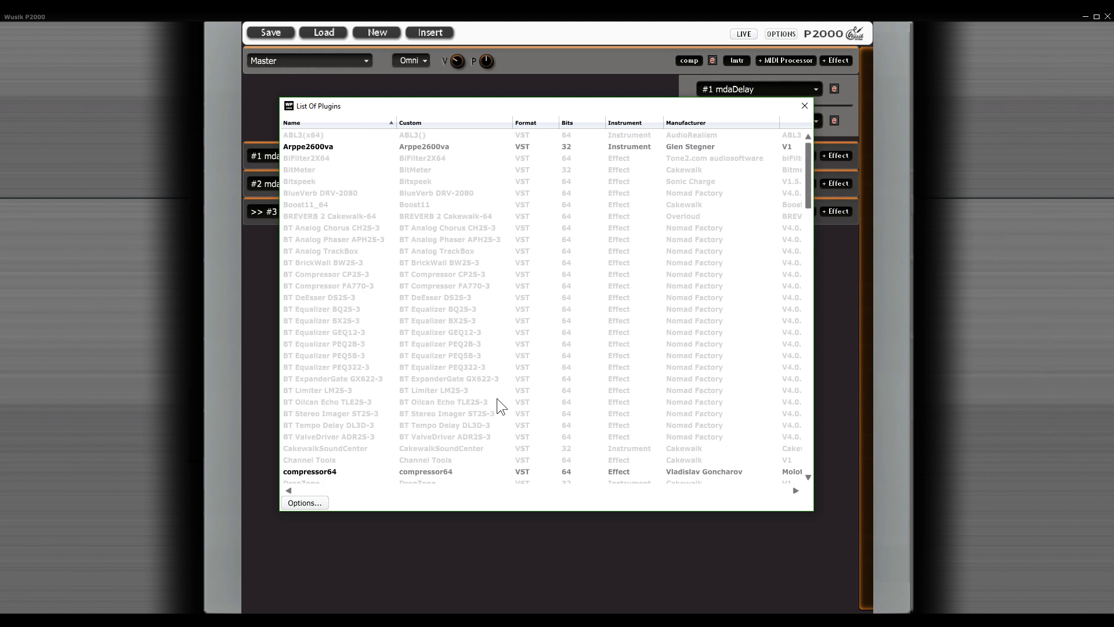
pyautogui.rightClick(568, 150)
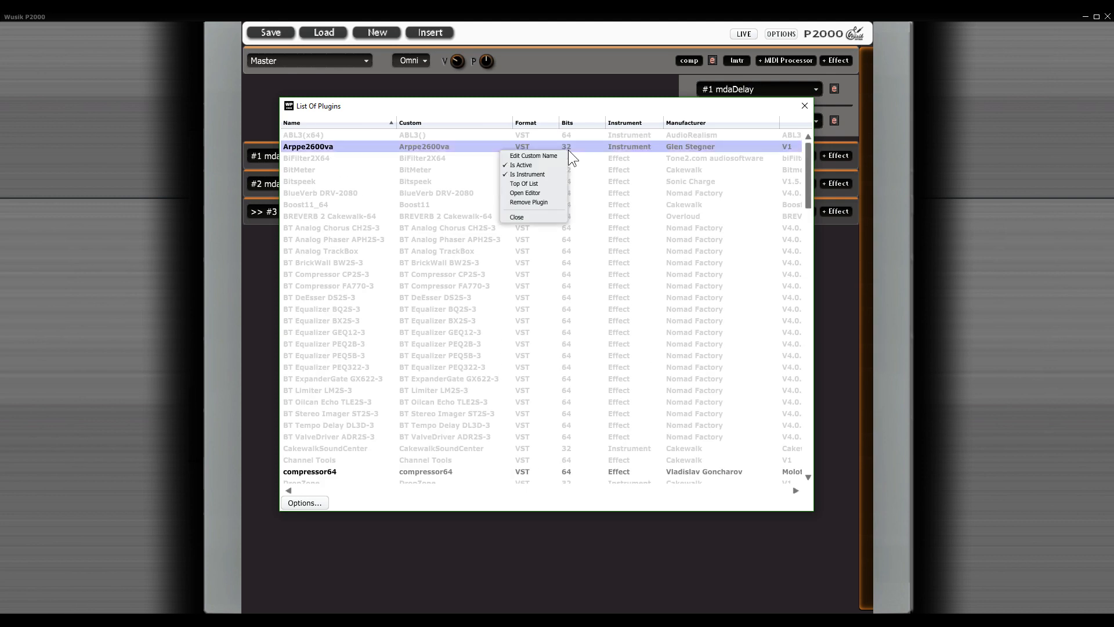
pyautogui.click(565, 151)
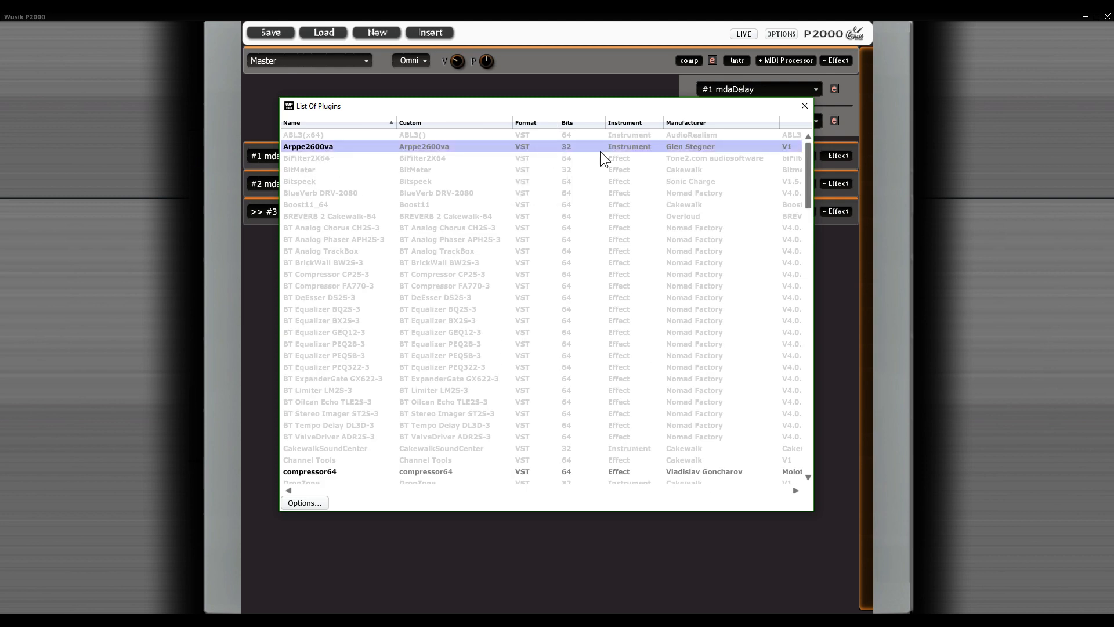
pyautogui.click(805, 105)
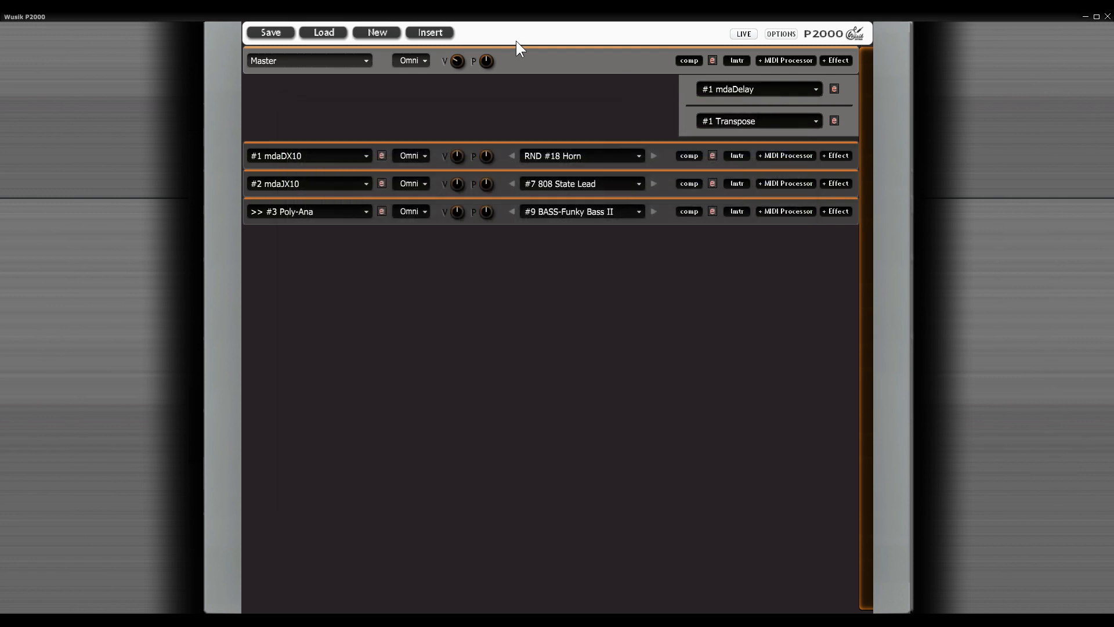
# Step: Insert an Arppe2600va instrument as the fourth in the rack and inspect its bridged editor window
pyautogui.click(430, 34)
pyautogui.click(497, 41)
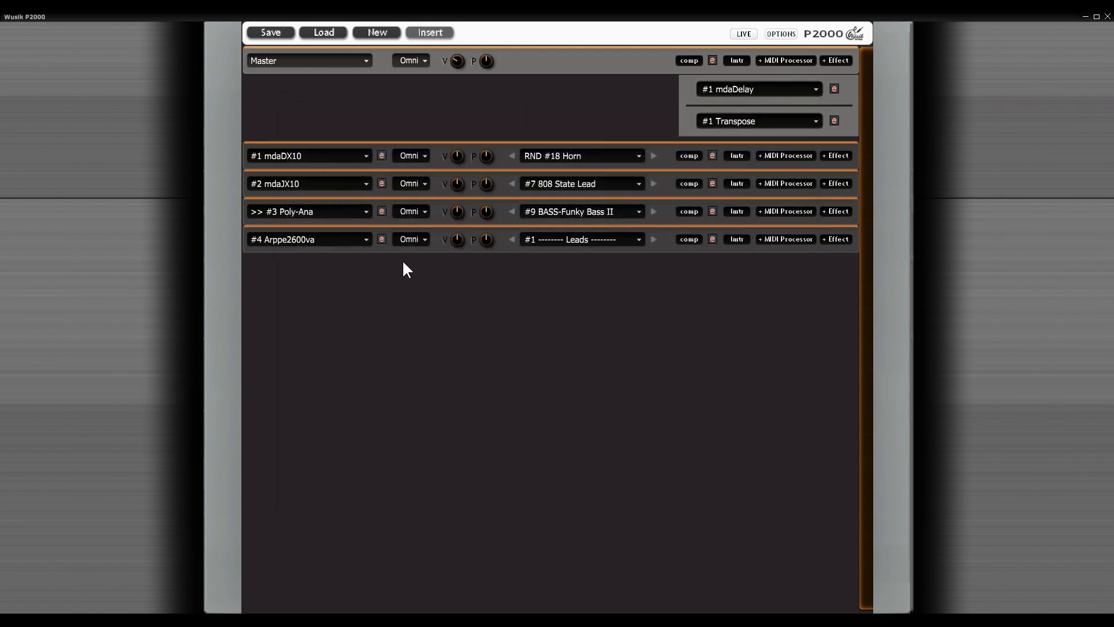
pyautogui.click(381, 239)
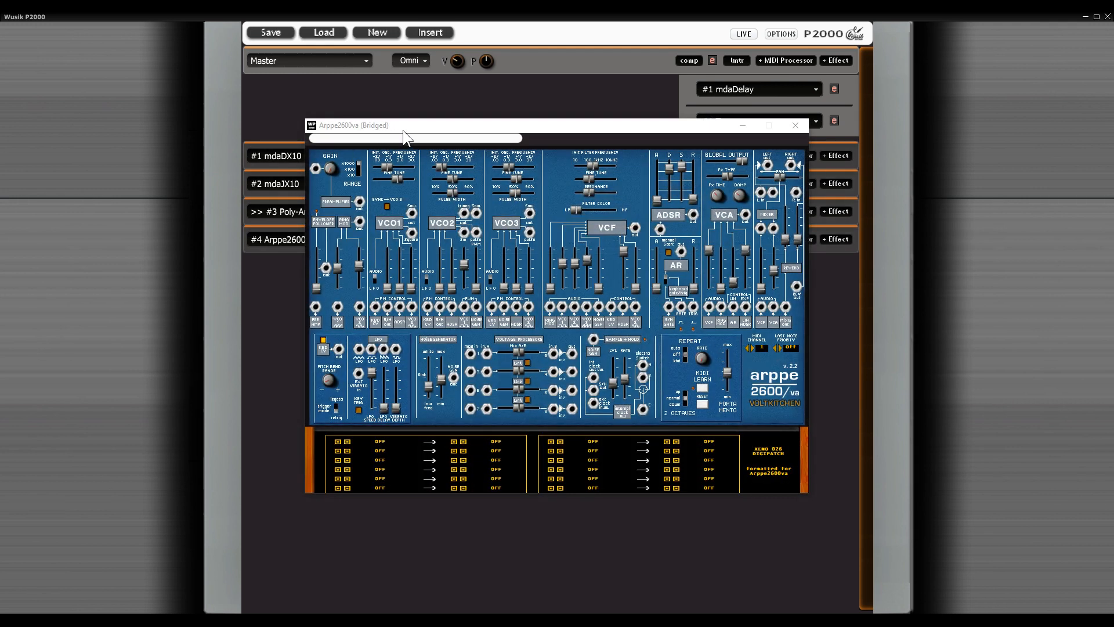
pyautogui.moveTo(656, 125); pyautogui.dragTo(659, 153)
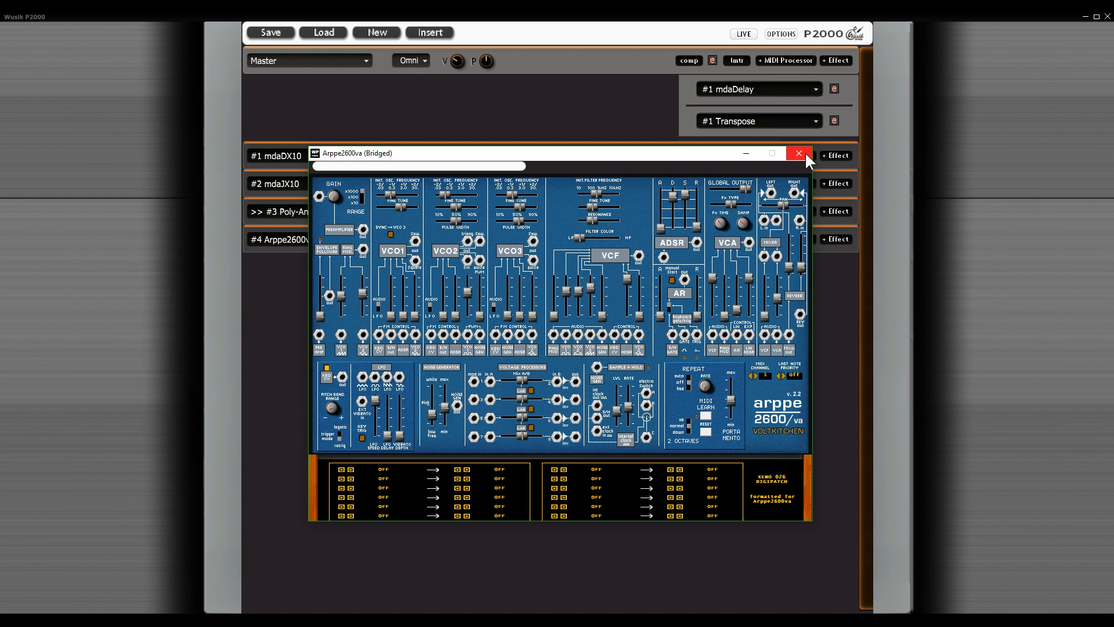
pyautogui.click(796, 153)
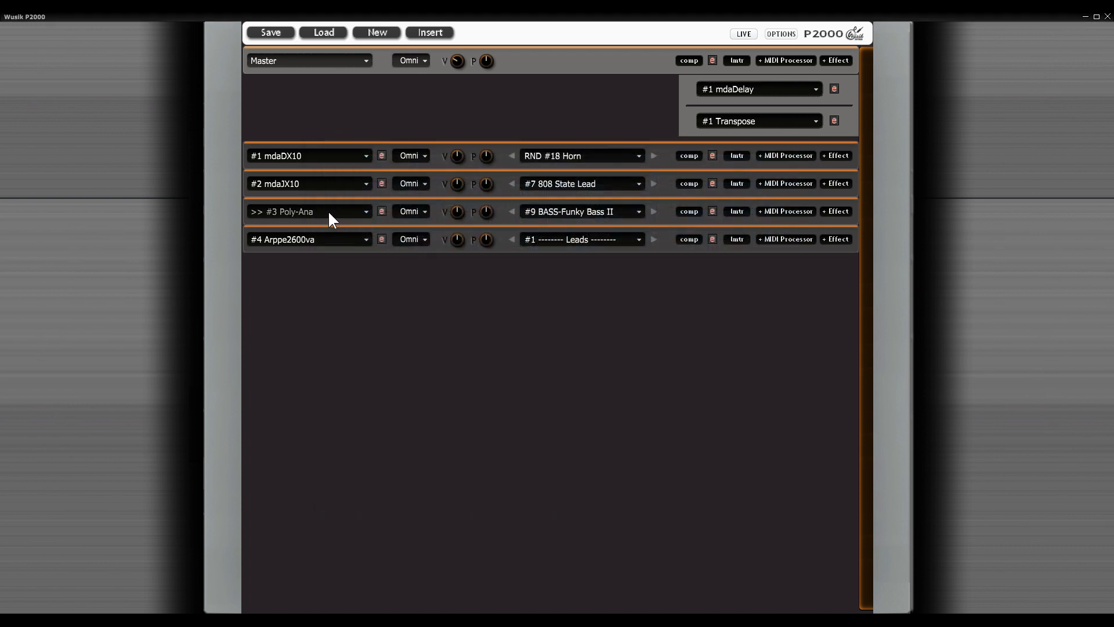
# Step: Mute the Poly-Ana, mdaJX10 and mdaDX10 channels and view the mute options of the mdaJX10 channel
pyautogui.click(311, 210)
pyautogui.click(304, 184)
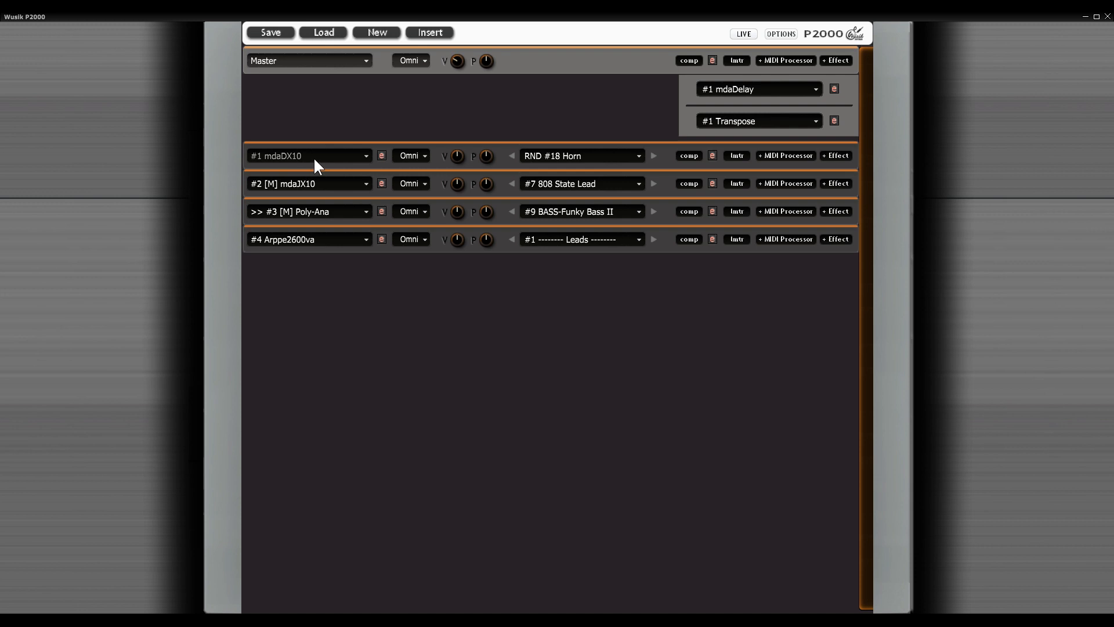
pyautogui.click(313, 157)
pyautogui.rightClick(320, 184)
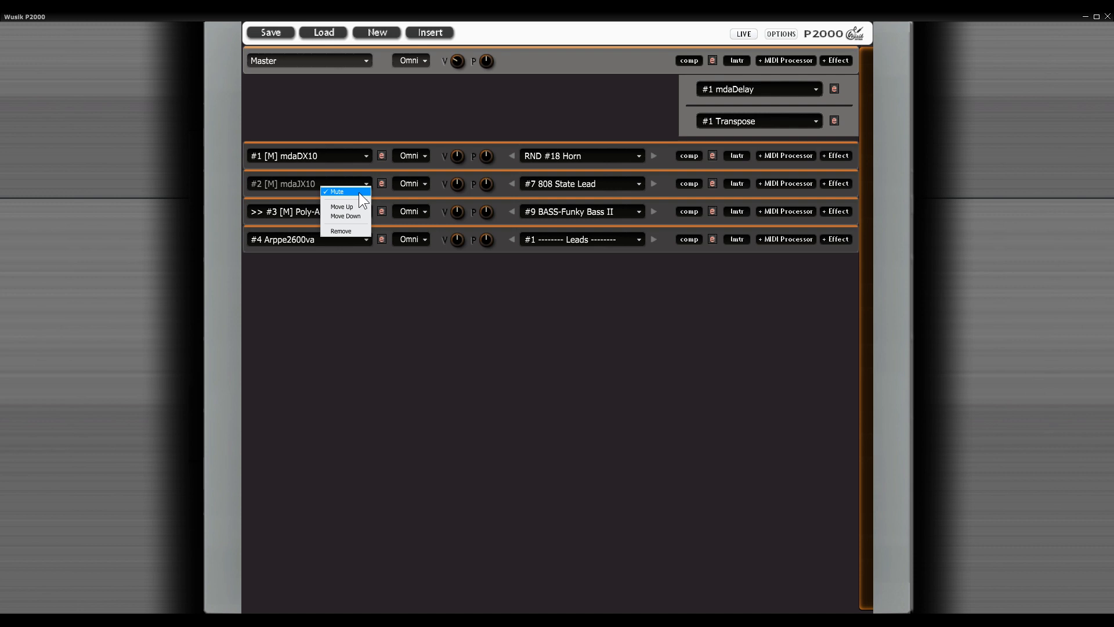
# Step: Bypass the master effects and switch the bypass off again
pyautogui.rightClick(308, 57)
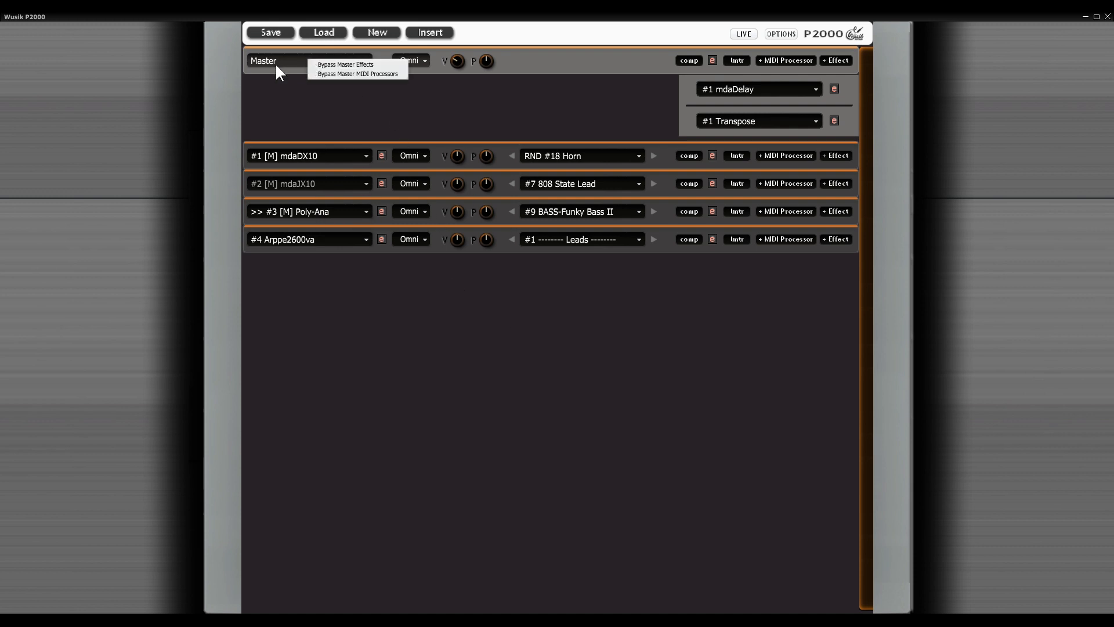
pyautogui.click(378, 65)
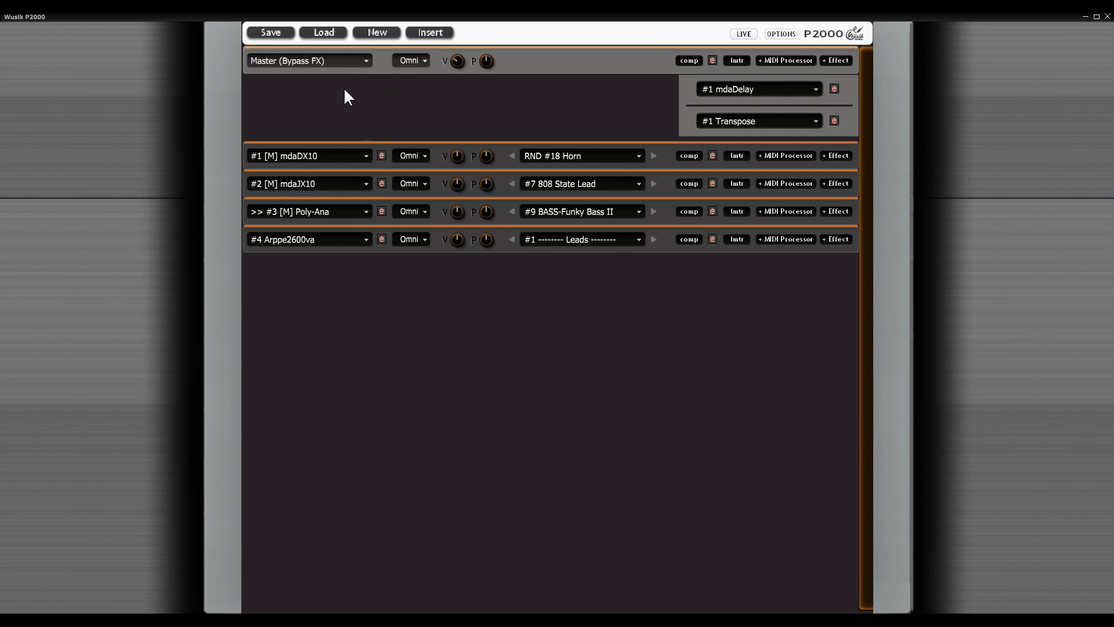
pyautogui.rightClick(323, 62)
pyautogui.click(332, 67)
# Step: Toggle the channel mutes so that mdaDX10 is the only unmuted instrument in the rack
pyautogui.rightClick(329, 208)
pyautogui.click(334, 216)
pyautogui.rightClick(325, 209)
pyautogui.rightClick(342, 185)
pyautogui.rightClick(340, 179)
pyautogui.rightClick(323, 240)
pyautogui.rightClick(344, 157)
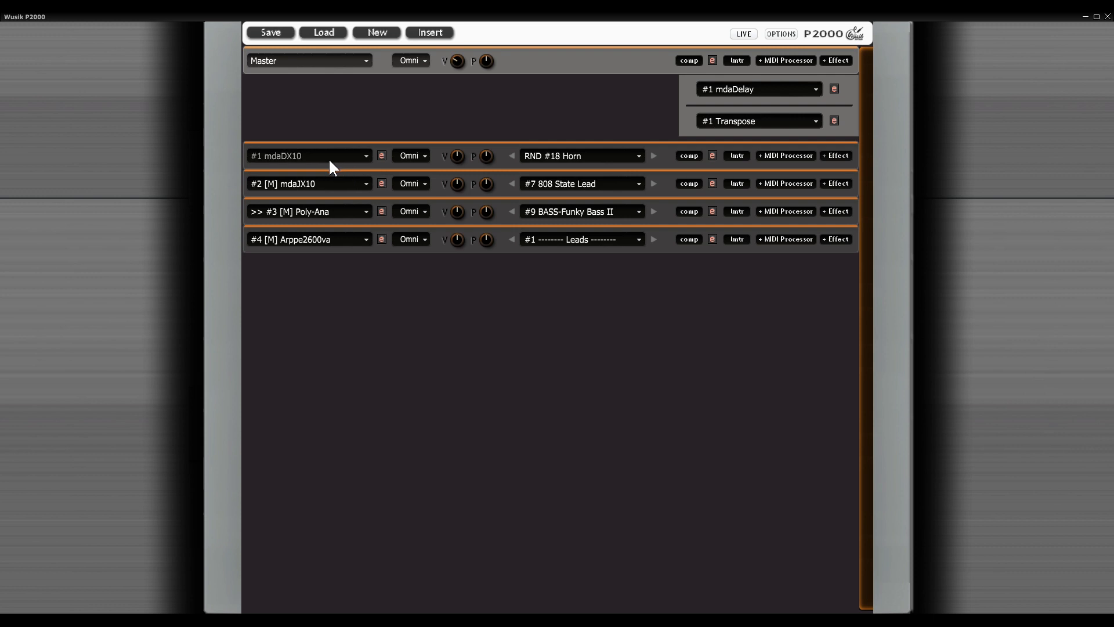
# Step: Mute mdaDX10 and switch the single unmuted channel first to mdaJX10, and from there to Arppe2600va
pyautogui.rightClick(329, 158)
pyautogui.rightClick(335, 181)
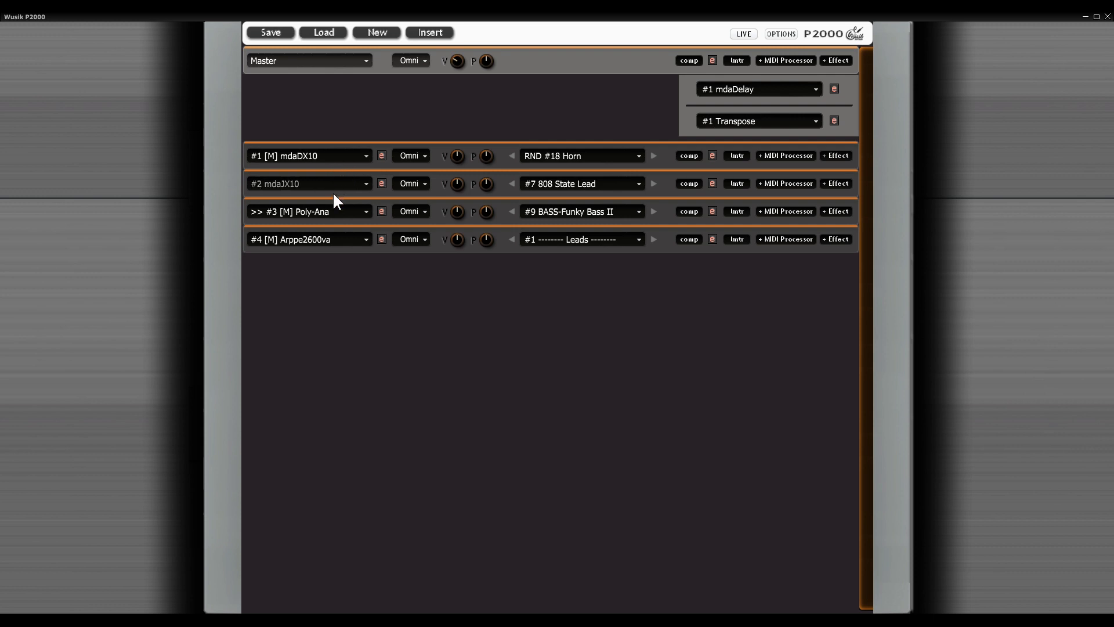
pyautogui.rightClick(332, 186)
pyautogui.rightClick(339, 238)
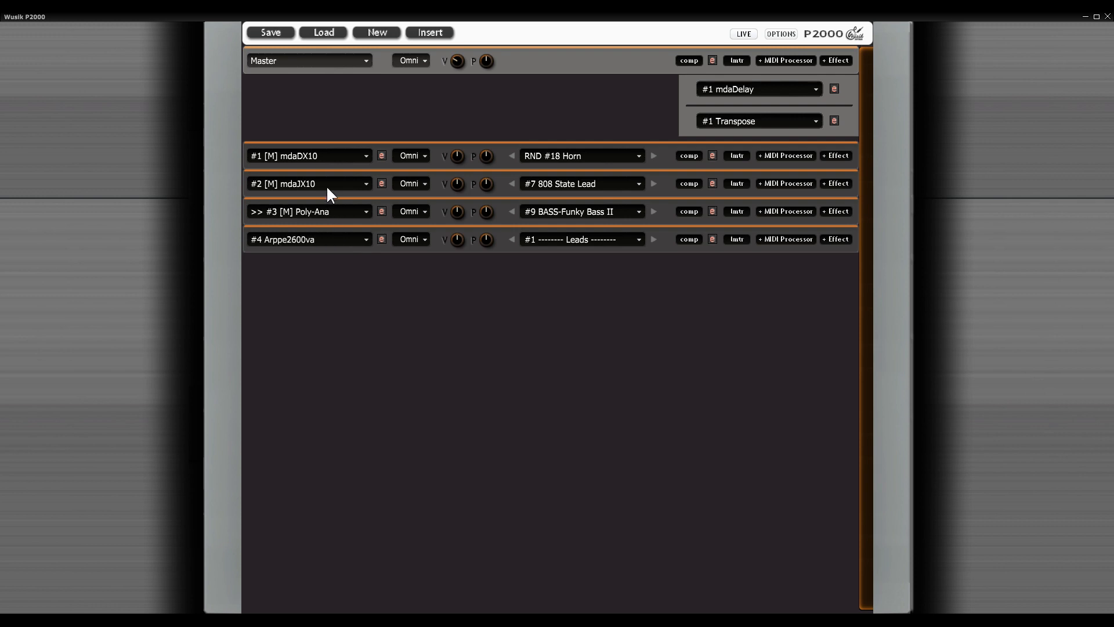
# Step: Unmute the mdaJX10 and Poly-Ana channels, leaving mdaDX10 muted
pyautogui.rightClick(328, 185)
pyautogui.rightClick(335, 212)
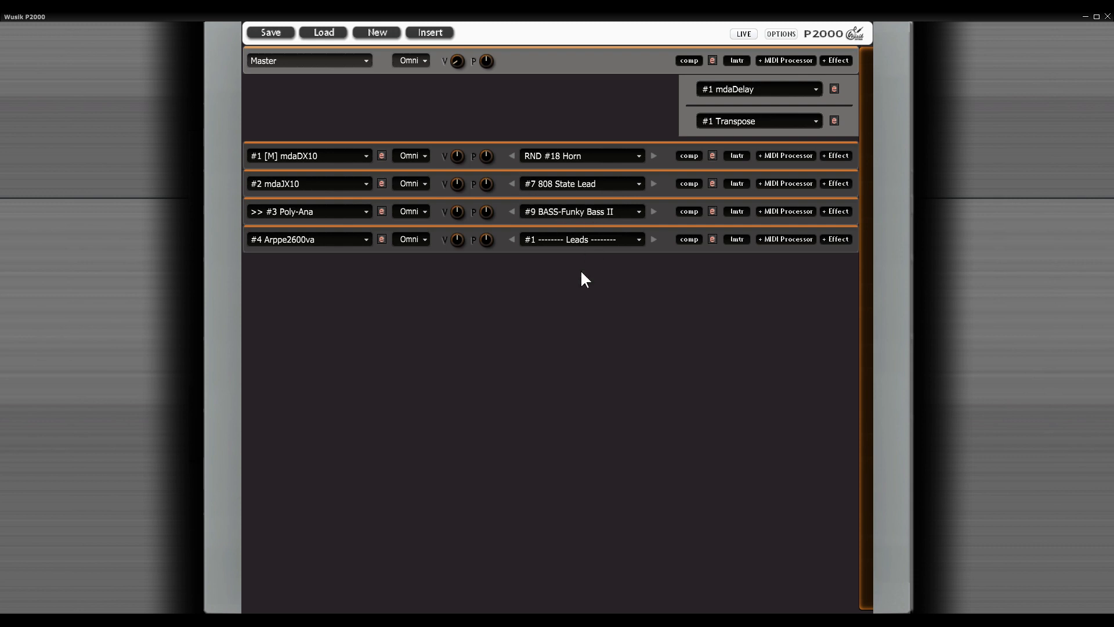
pyautogui.rightClick(331, 153)
pyautogui.click(524, 101)
# Step: Add an mdaDe-ess effect to the Poly-Ana channel and a Chords & Strum MIDI processor to the Arppe2600va channel
pyautogui.click(845, 212)
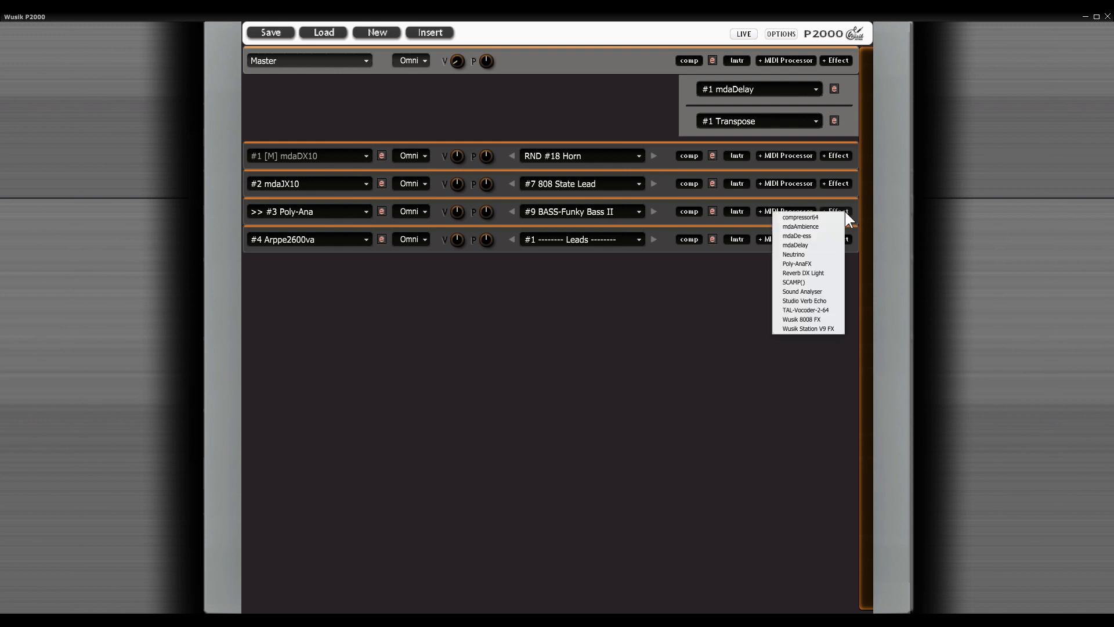
pyautogui.click(811, 235)
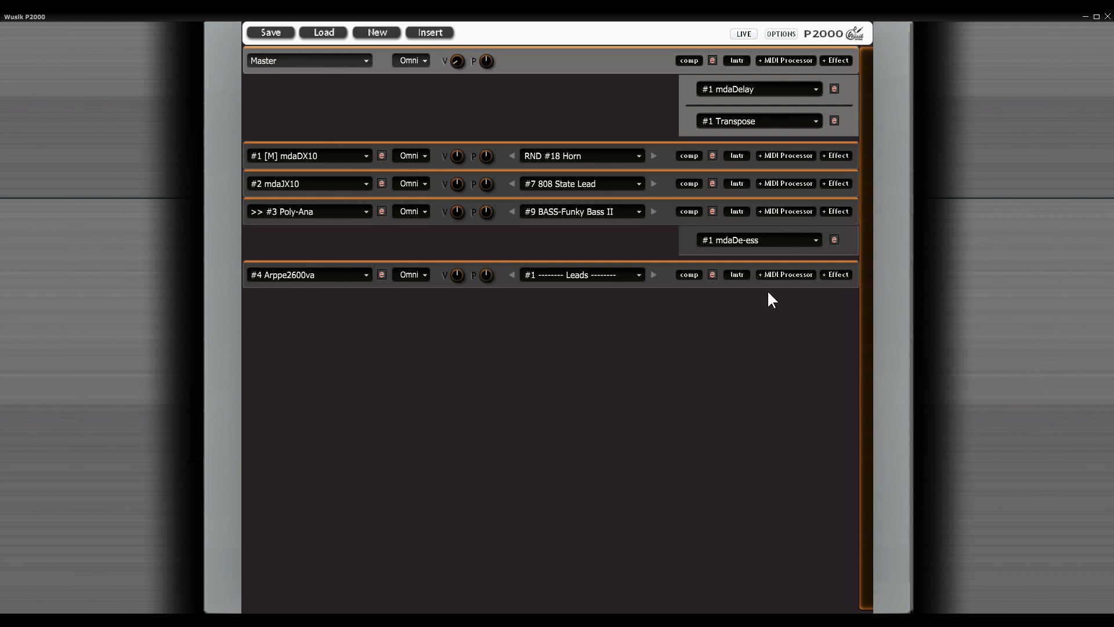
pyautogui.click(788, 274)
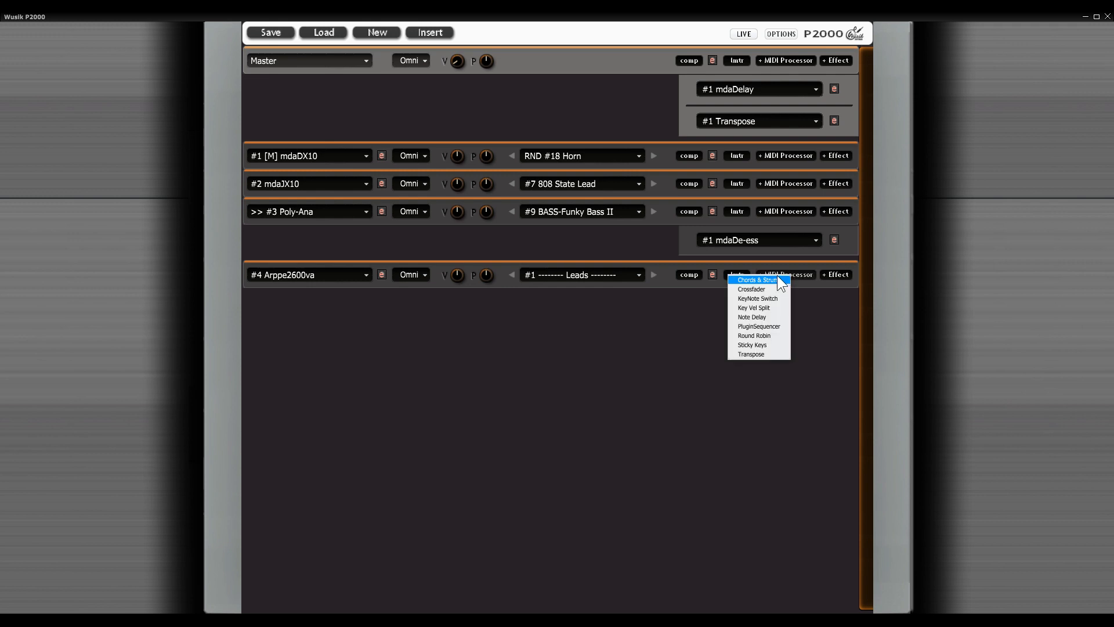
pyautogui.click(770, 277)
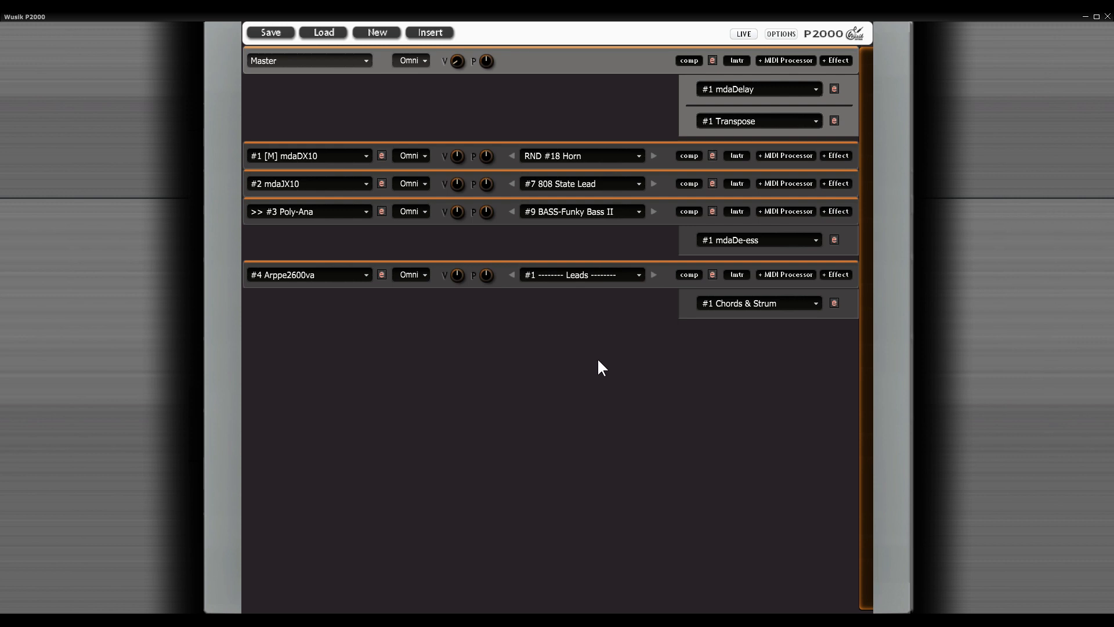
# Step: Examine the live note selector options and the list of MIDI processors available for the Arppe2600va channel
pyautogui.click(747, 33)
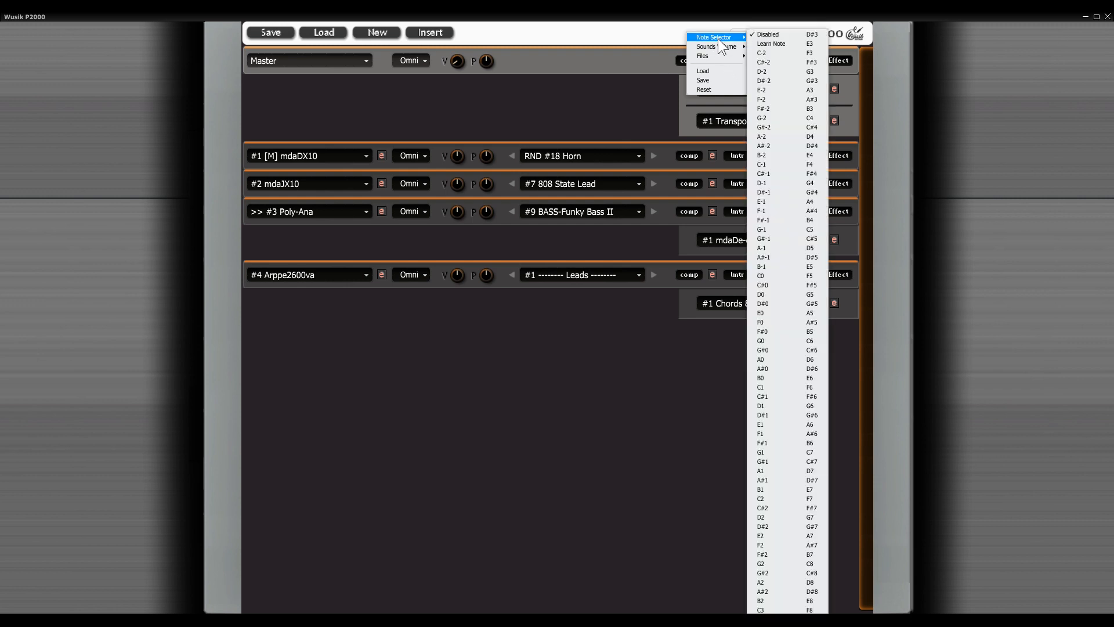
pyautogui.click(579, 102)
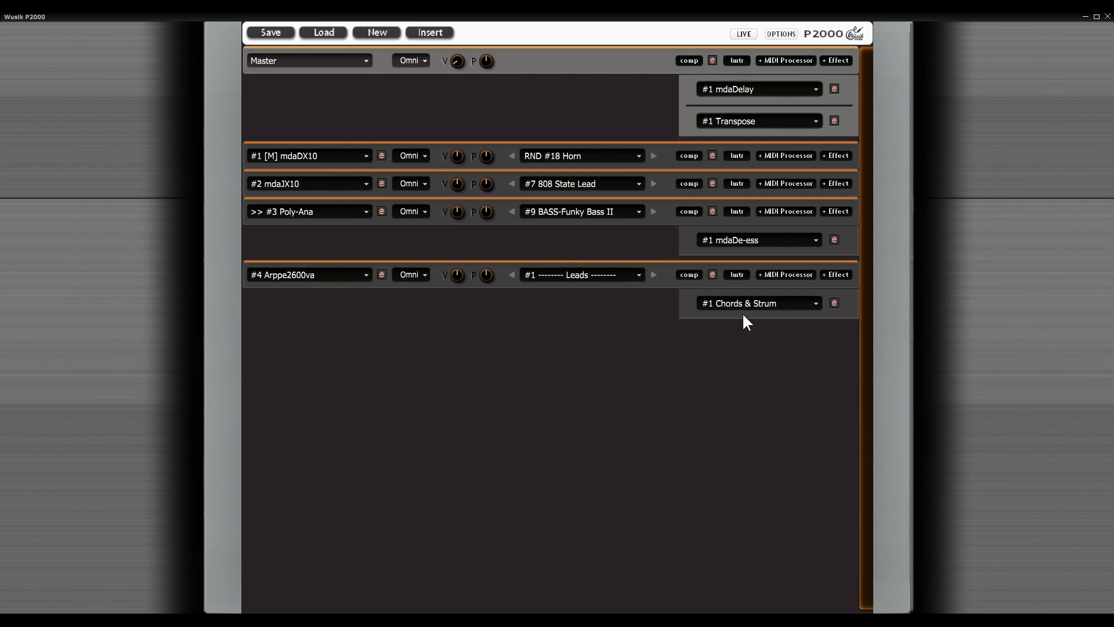
pyautogui.click(788, 276)
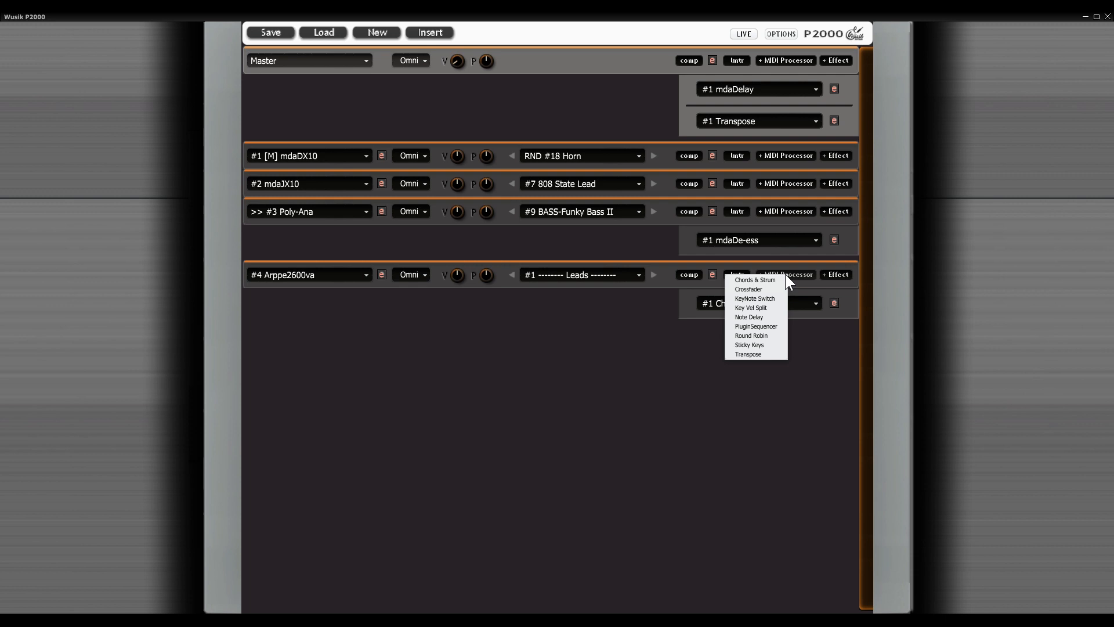
pyautogui.click(601, 357)
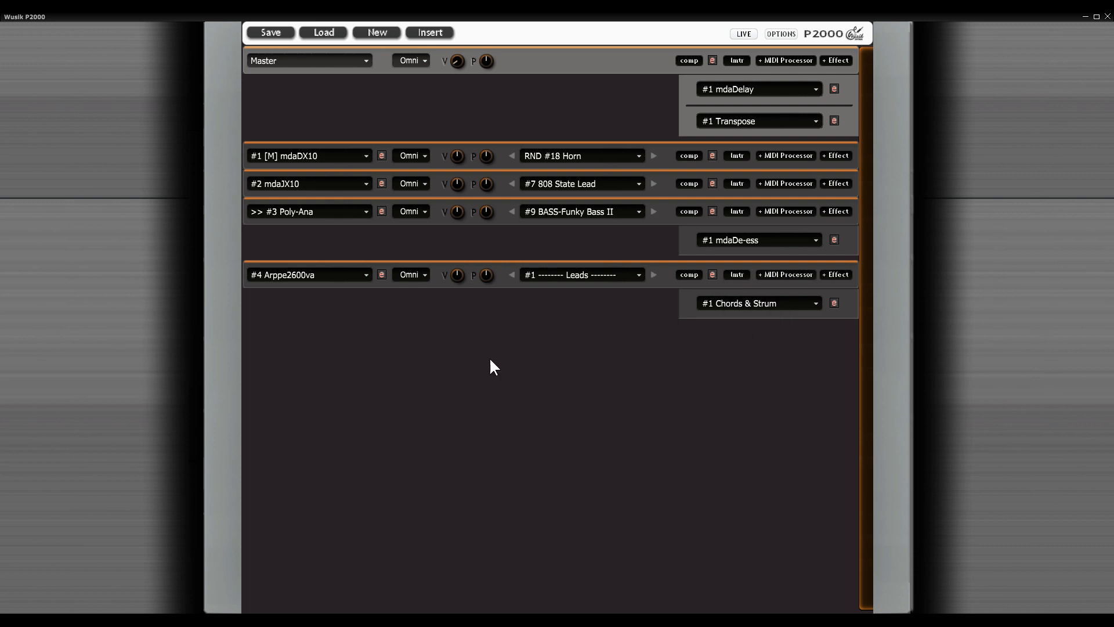